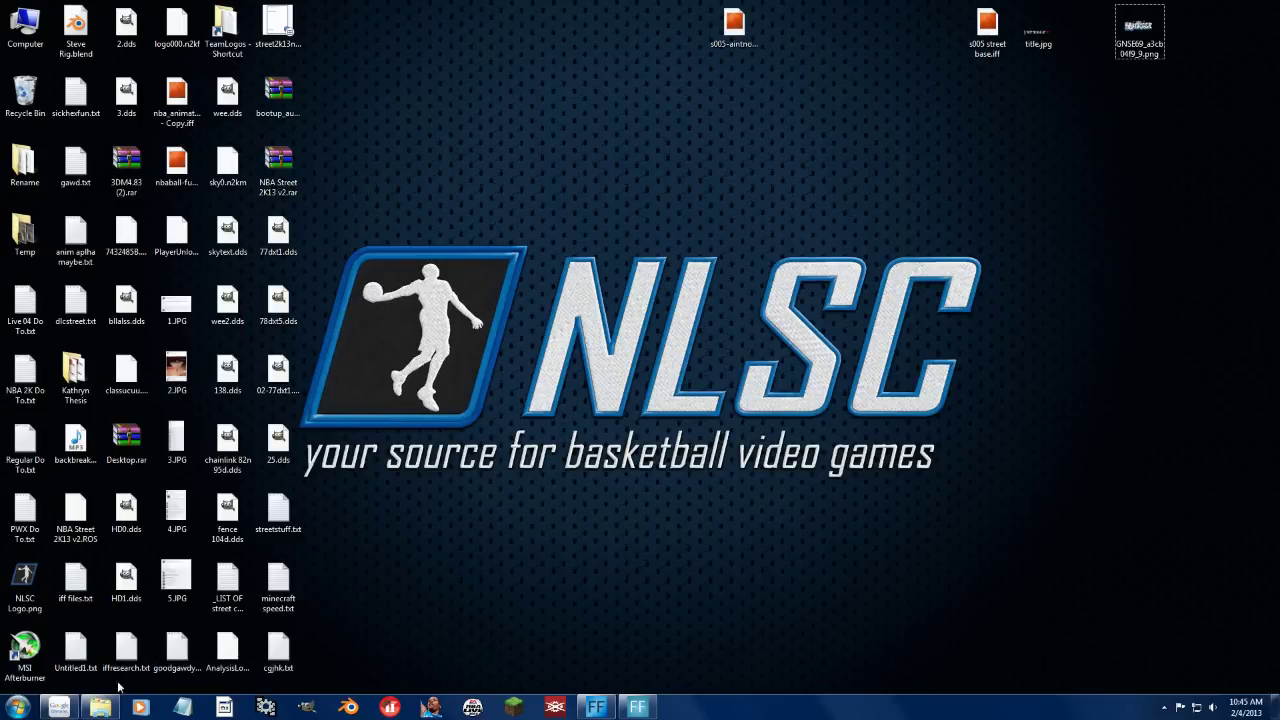
Launch the 2K13 Roster Editor from its folder shortcut and open the roster file NBA Street 2K13 v2.ROS.
click(100, 707)
double_click(338, 433)
click(943, 35)
click(334, 281)
scroll(334, 281, down, 1)
double_click(206, 181)
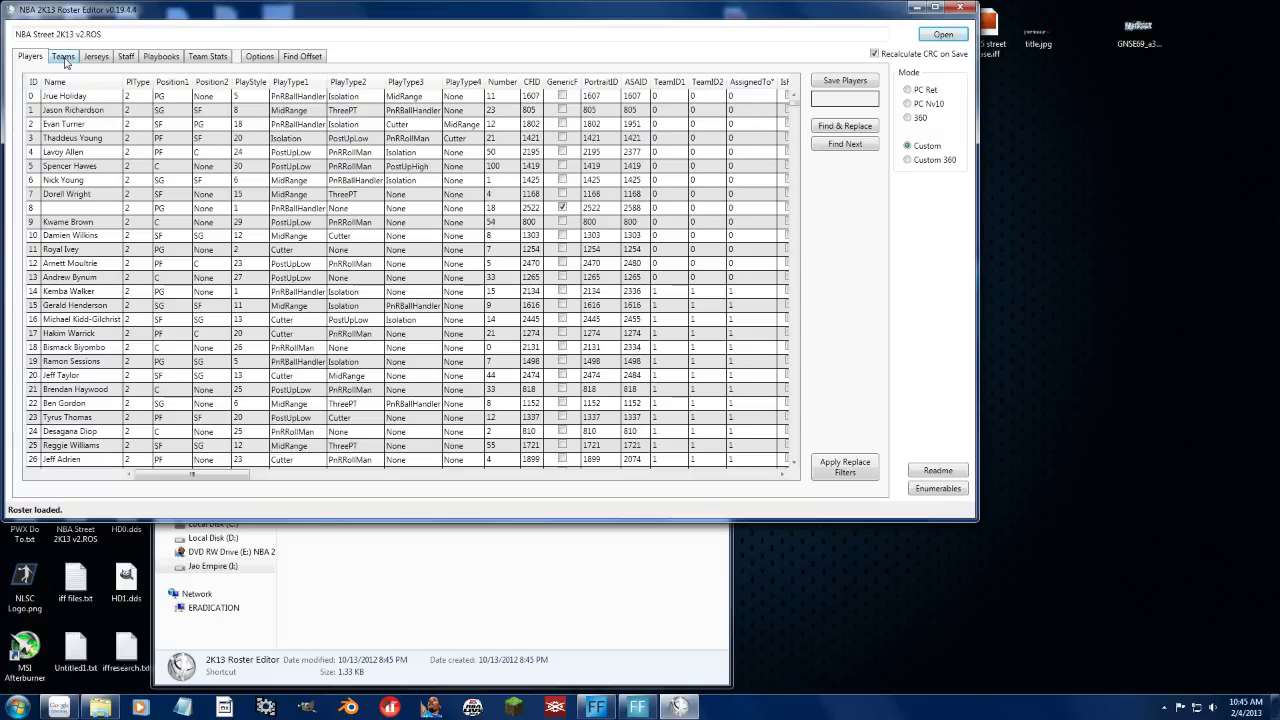
Look through the Teams and Jerseys tables of the loaded roster and return to the Players table.
click(63, 57)
click(97, 57)
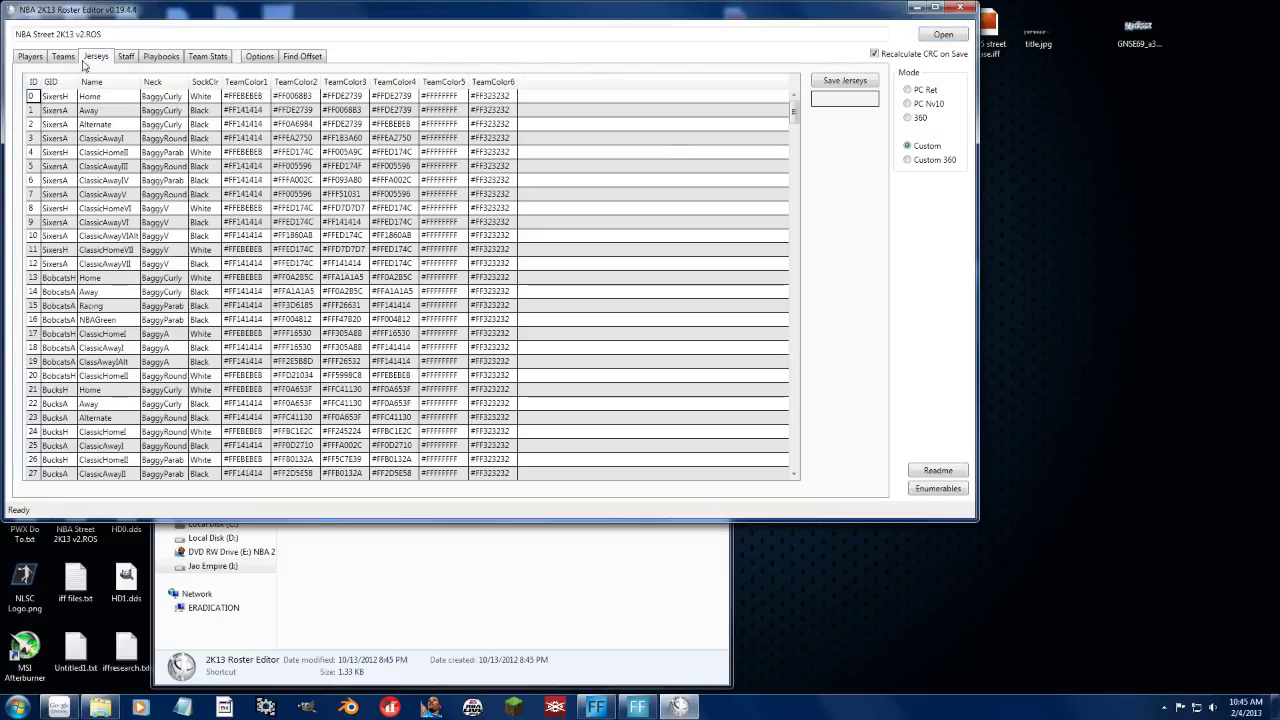
click(63, 57)
click(32, 57)
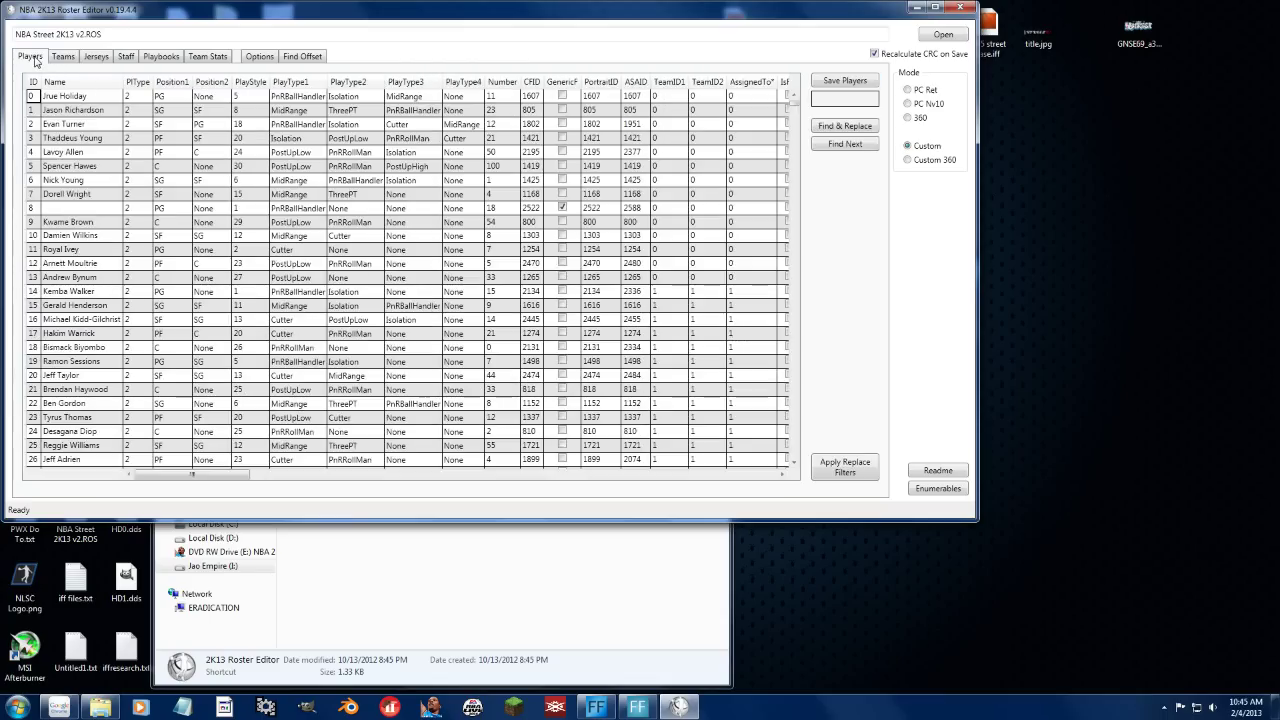
Open the roster file zCurrent2.ROS and check its Teams and Jerseys tables.
click(941, 34)
double_click(204, 315)
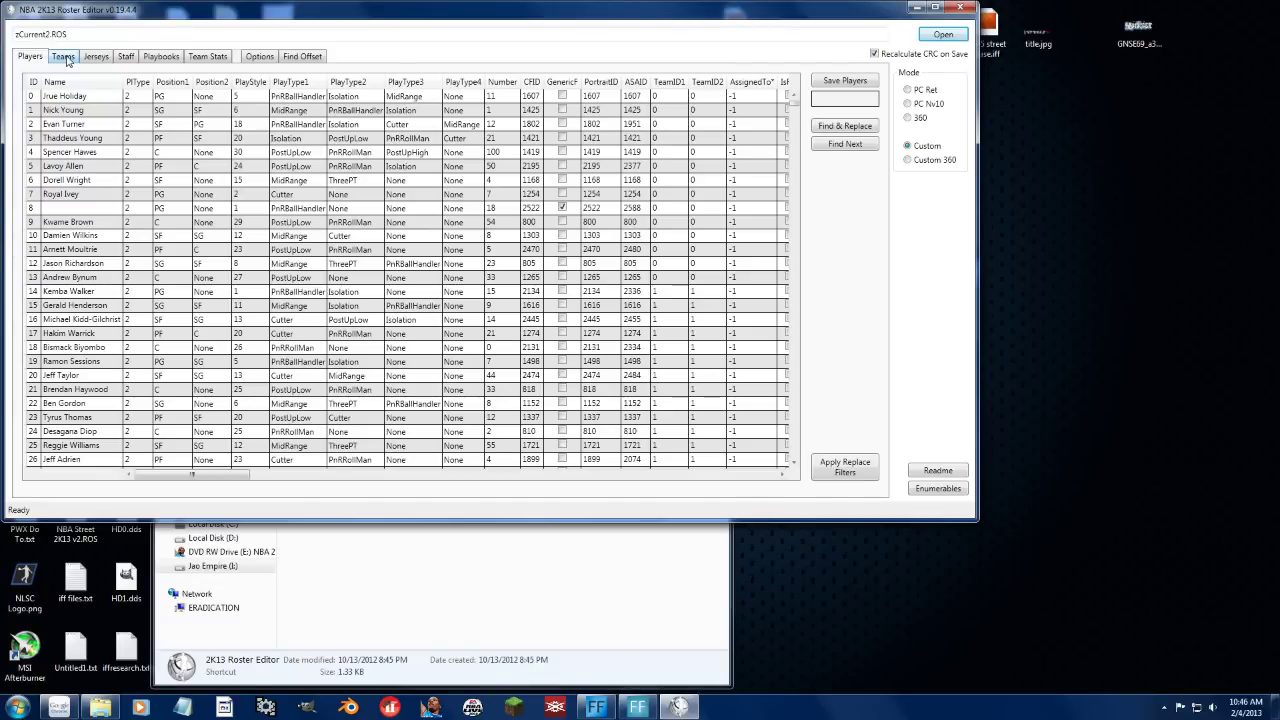
click(66, 60)
click(87, 62)
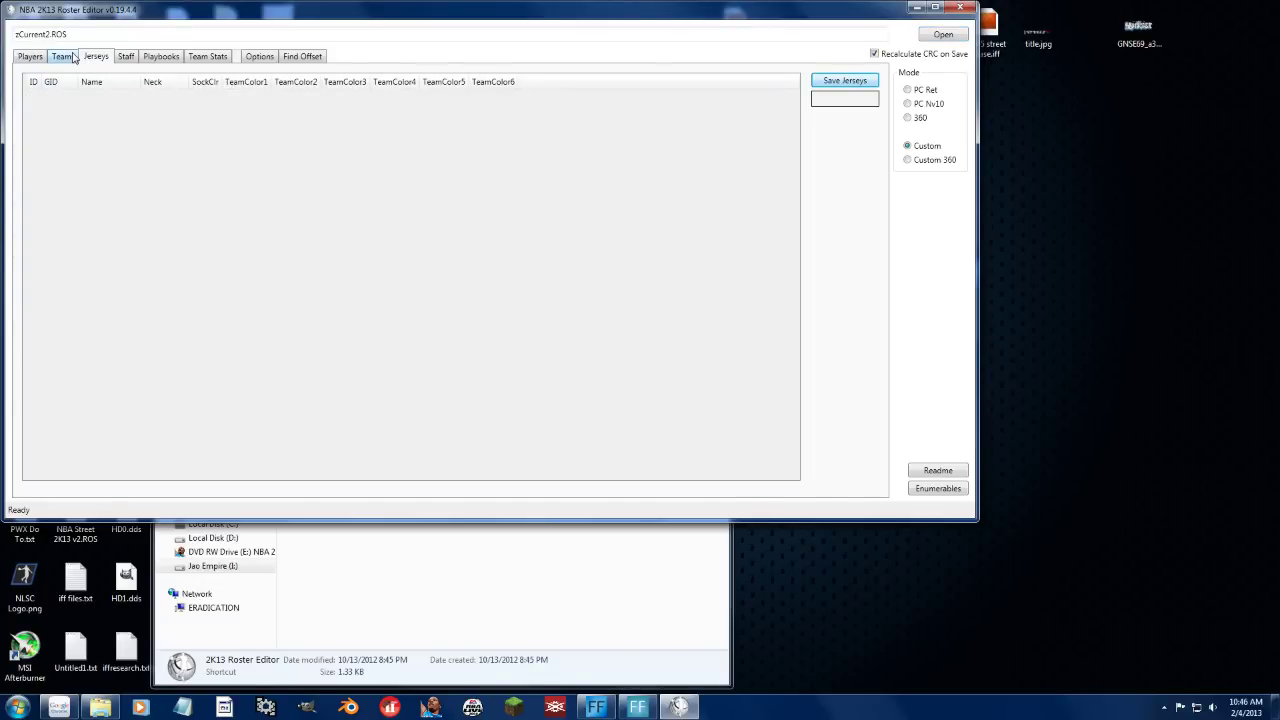
click(63, 57)
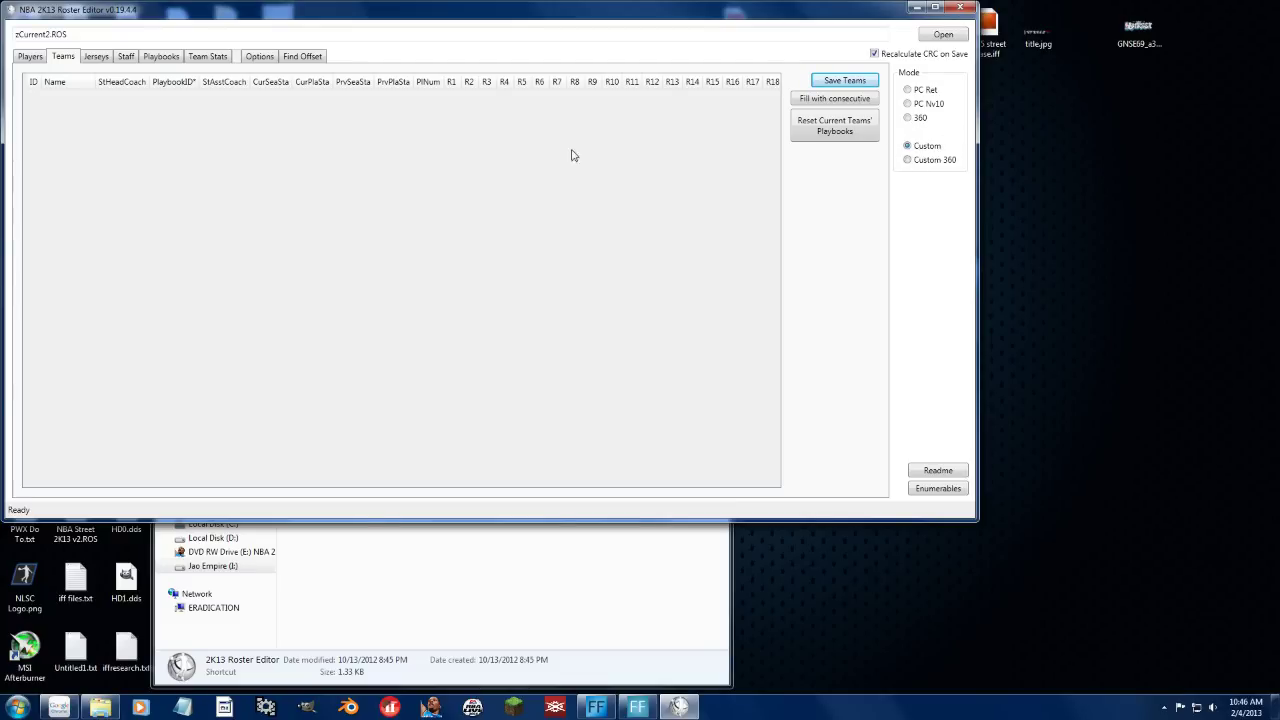
Show the editor's options, switch to Chrome and open "Roster Offsets for Roster Editor" in the forum's NBA 2K13 Releases & Previews section.
click(258, 60)
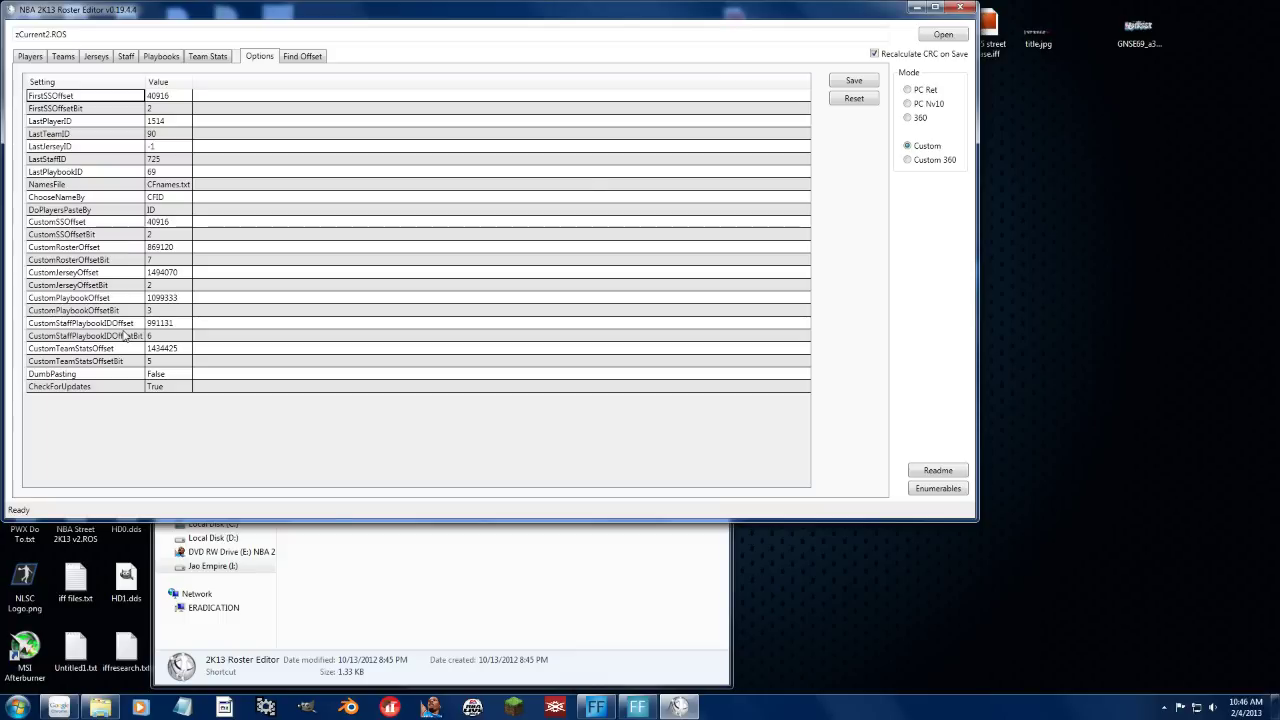
click(59, 707)
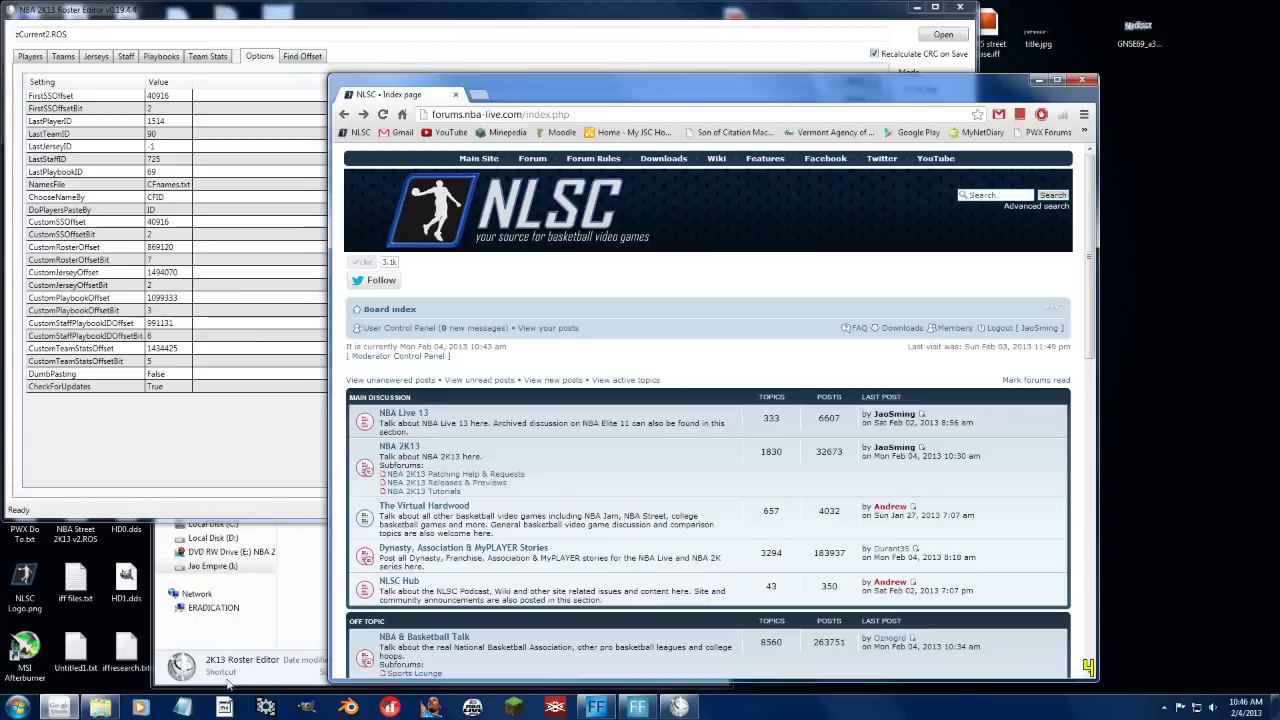
click(408, 450)
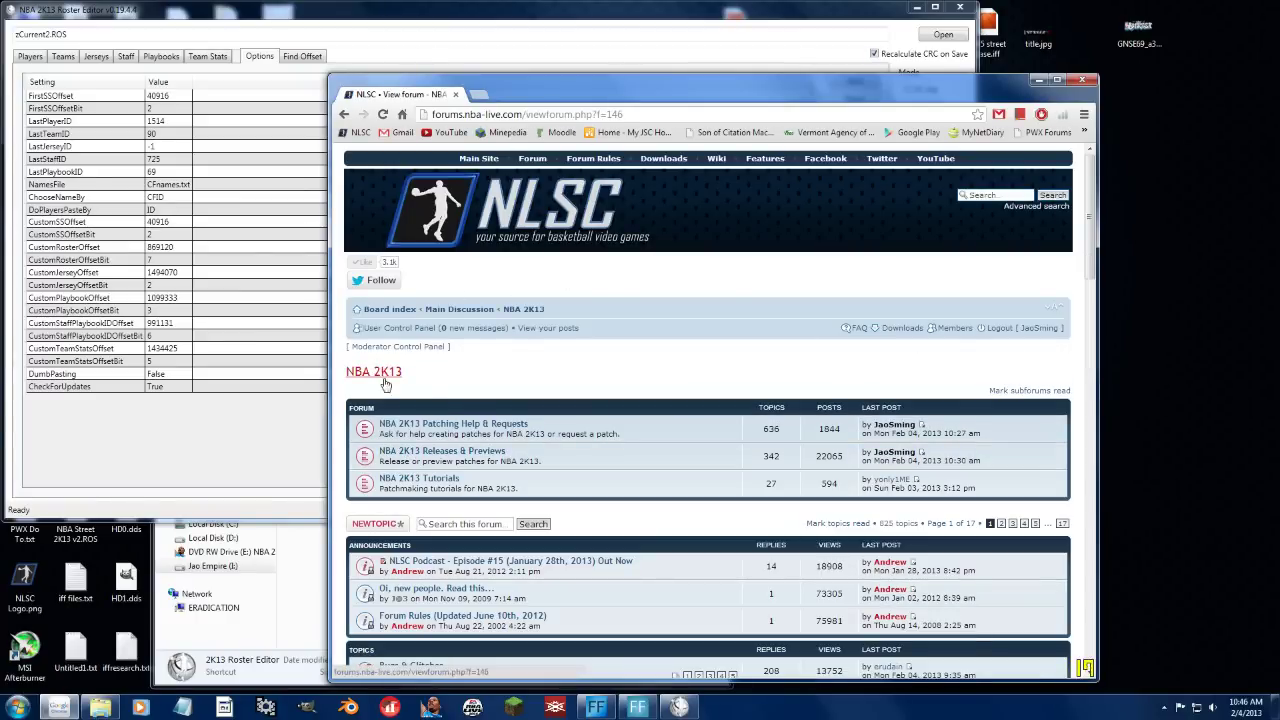
click(465, 451)
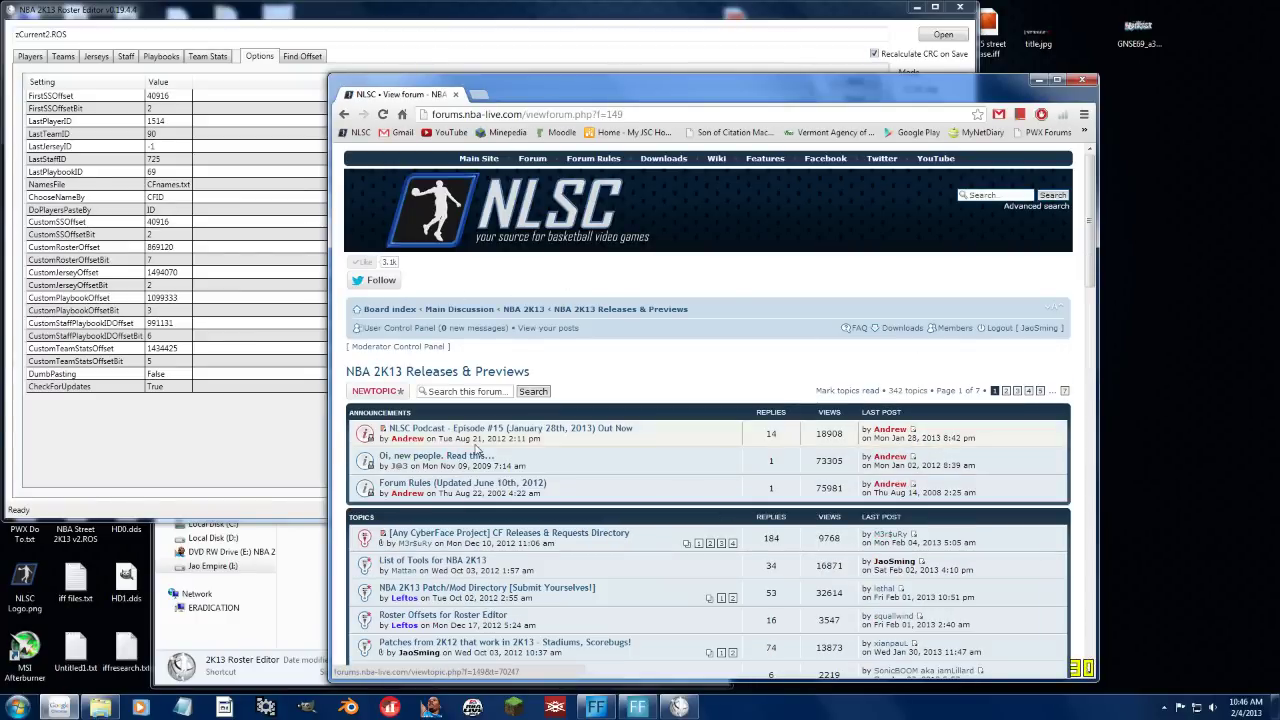
scroll(465, 452, down, 1)
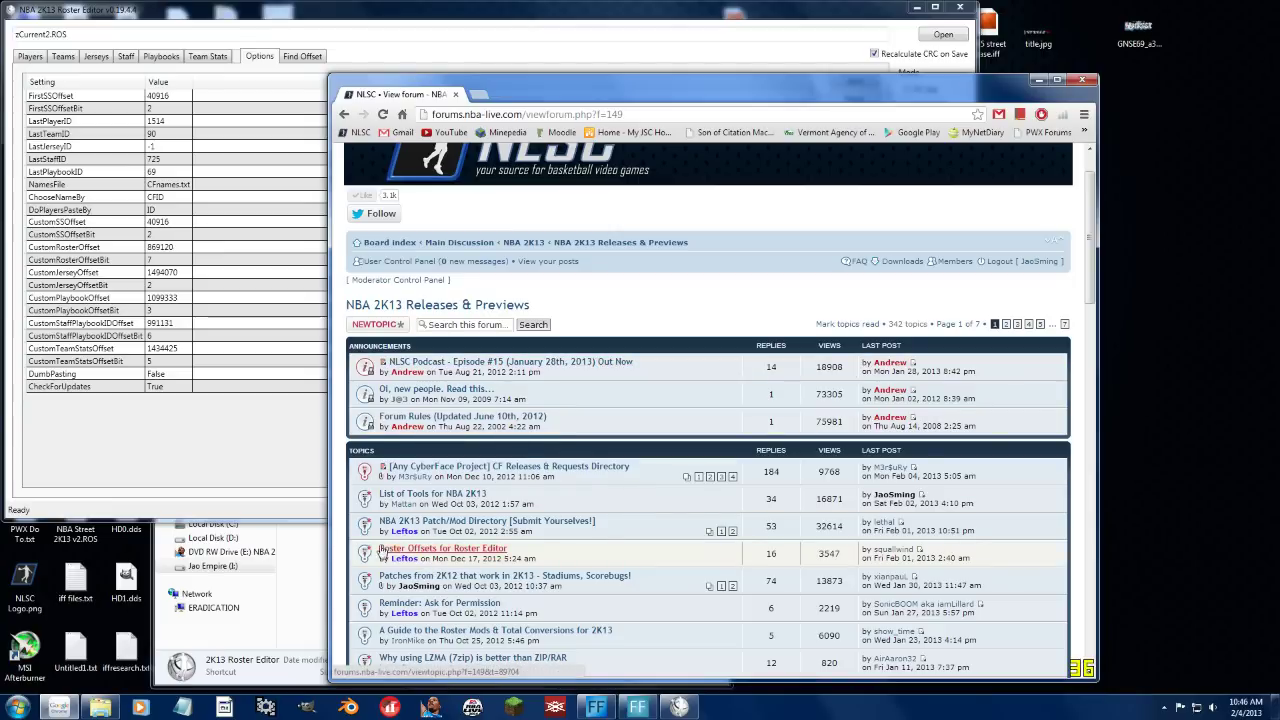
click(455, 555)
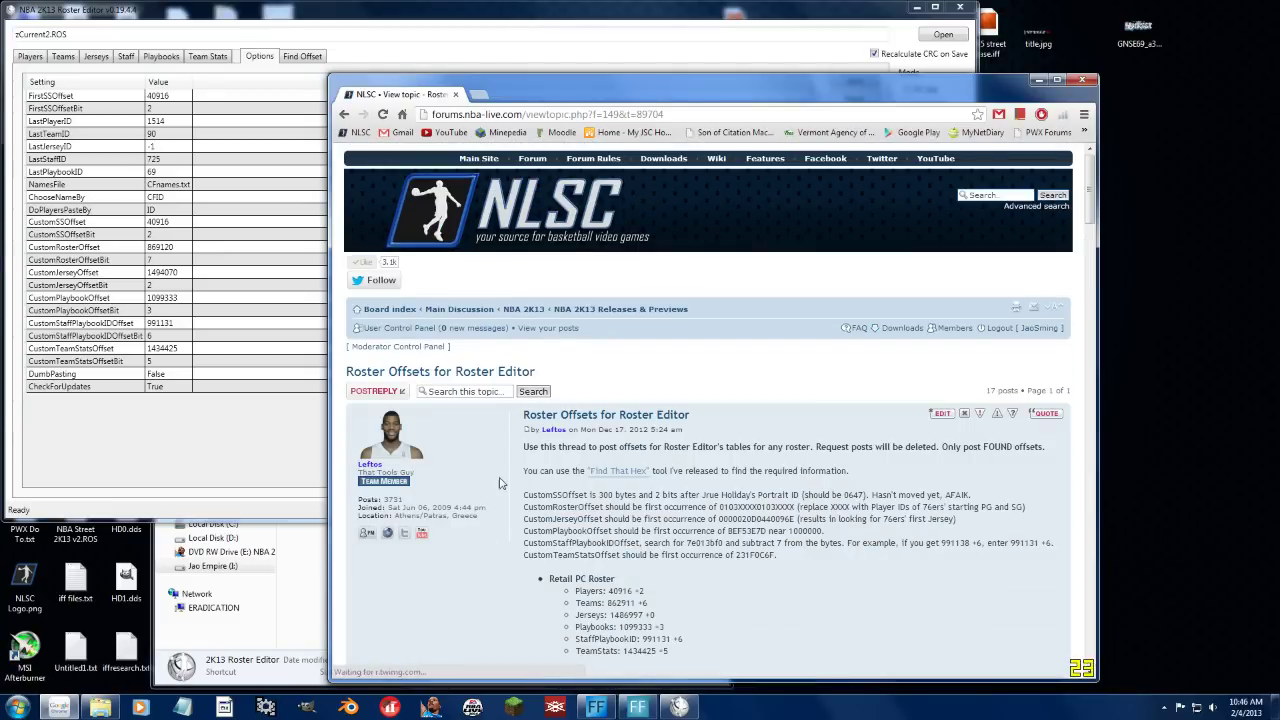
Find the Jan 30th offsets post in the topic and reposition the browser window so the editor's options and the post are both in view.
scroll(500, 483, down, 3)
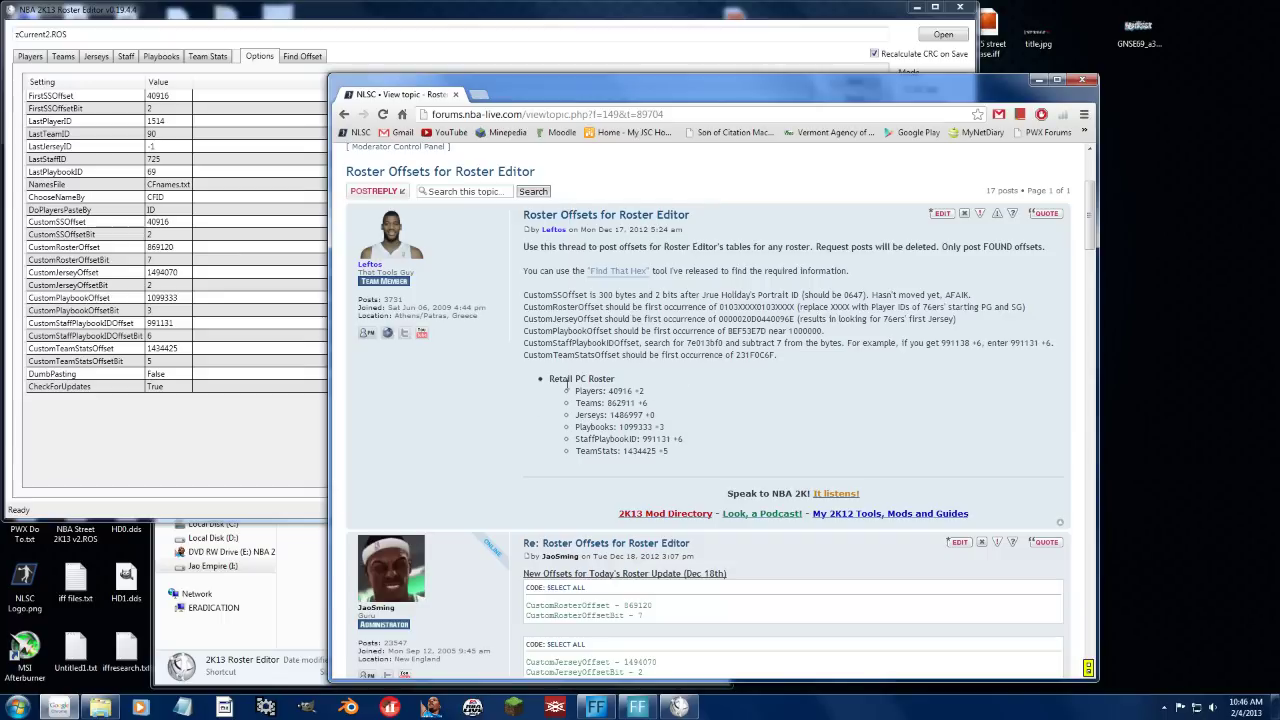
scroll(575, 375, down, 15)
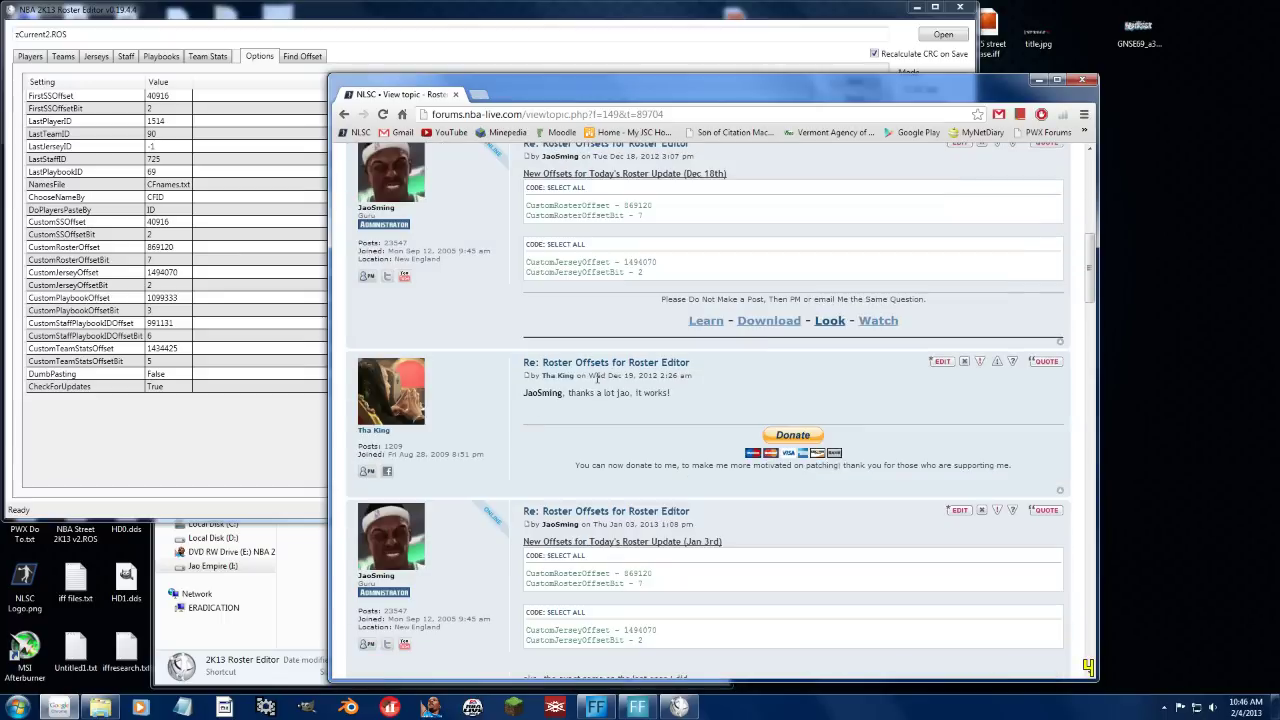
scroll(552, 372, up, 10)
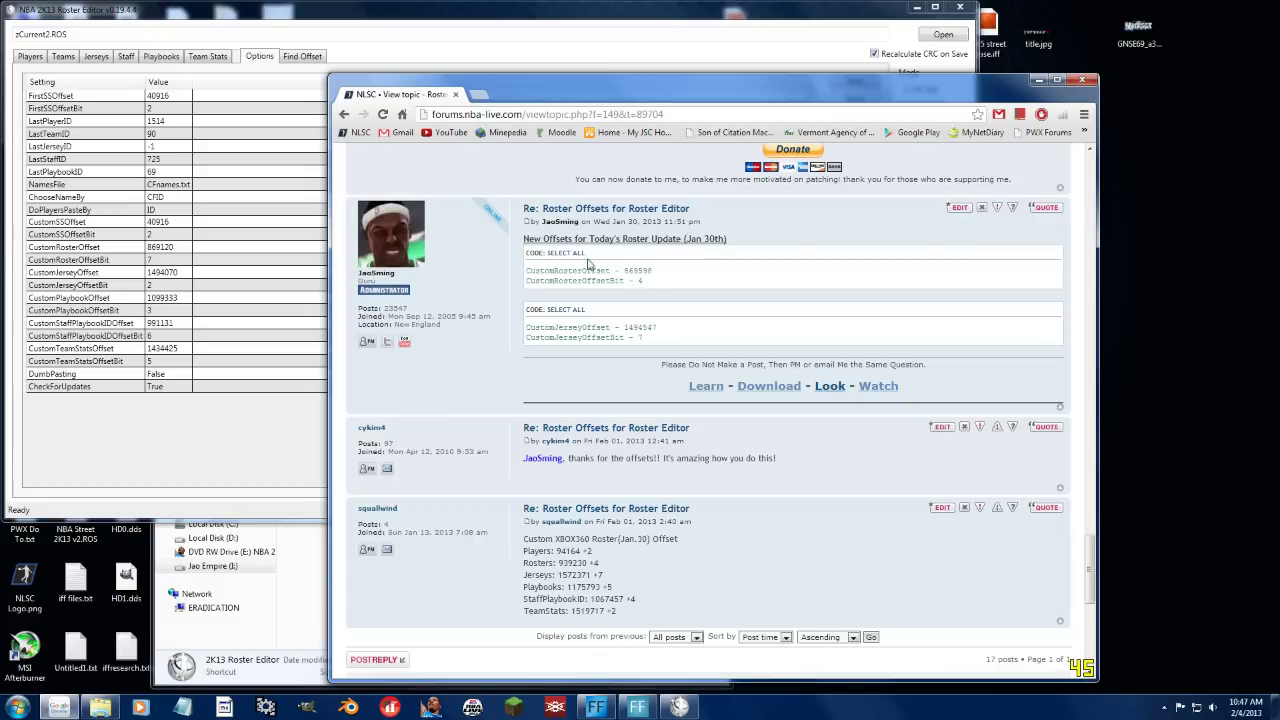
drag(596, 97, 357, 408)
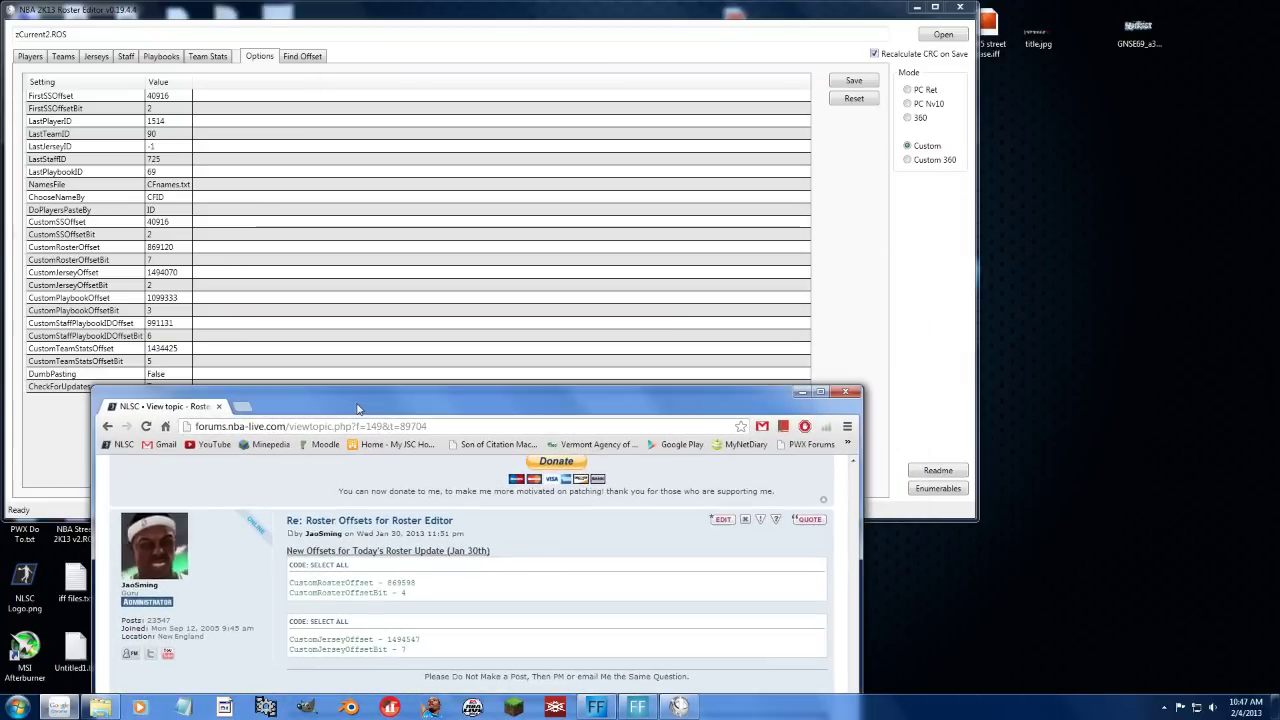
Set CustomRosterOffset to 869598 and CustomRosterOffsetBit to 4 in the editor's options.
click(72, 250)
click(172, 250)
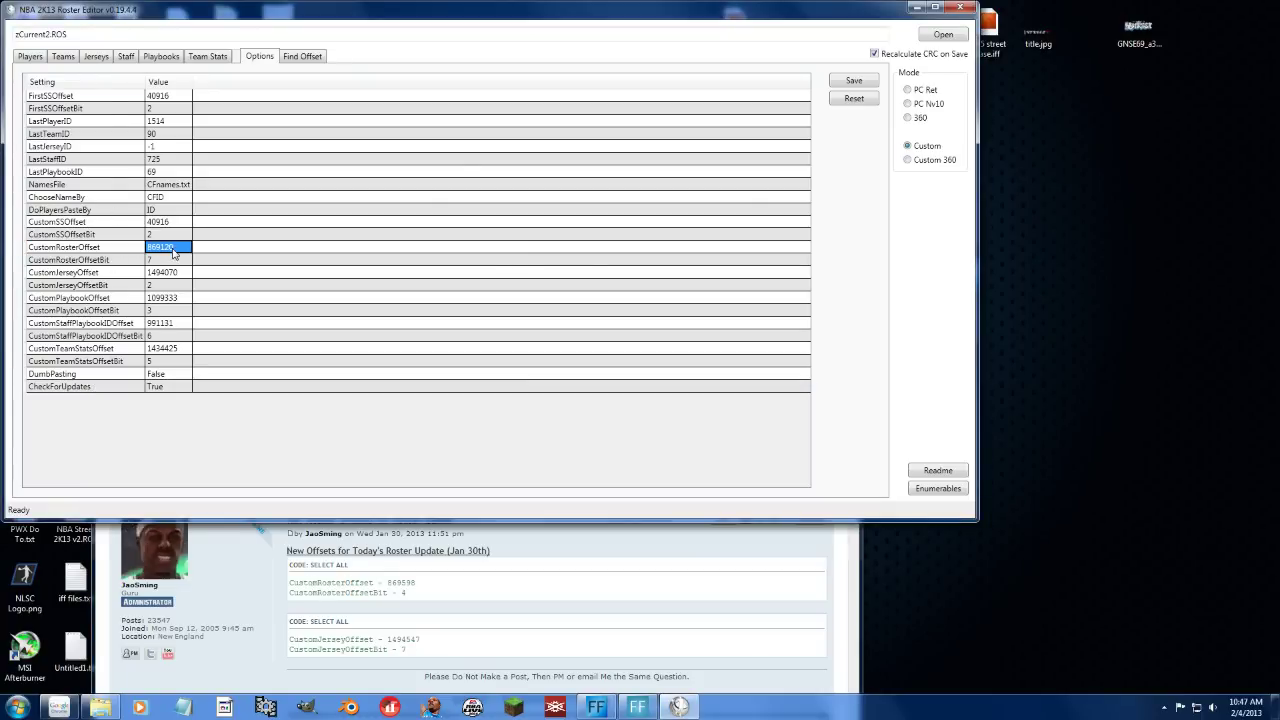
click(186, 246)
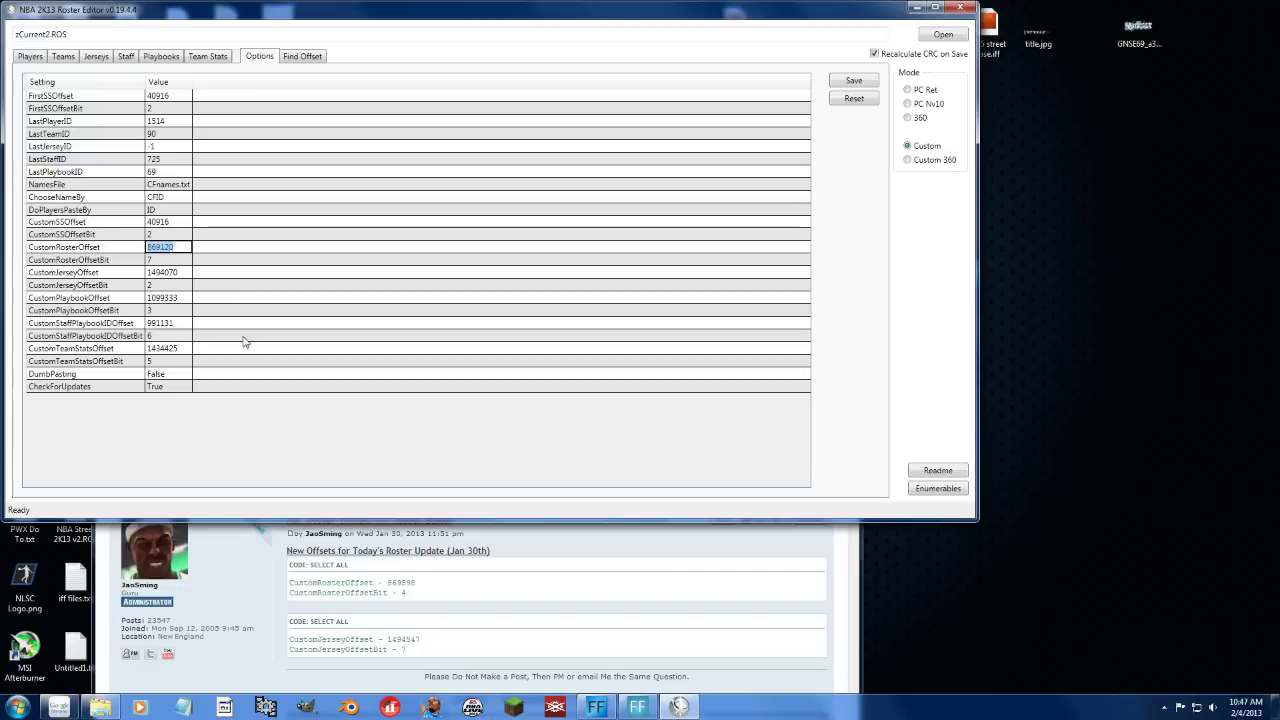
text(869598)
click(156, 259)
click(156, 259)
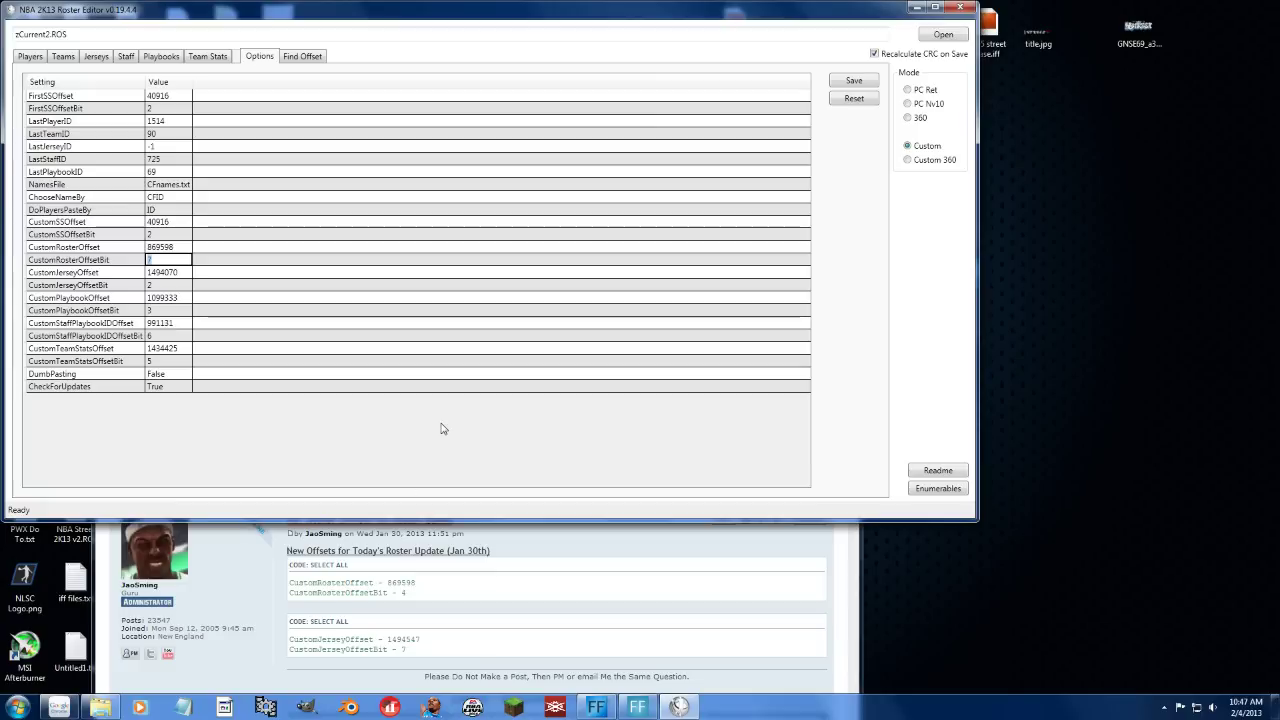
text(4)
key(Return)
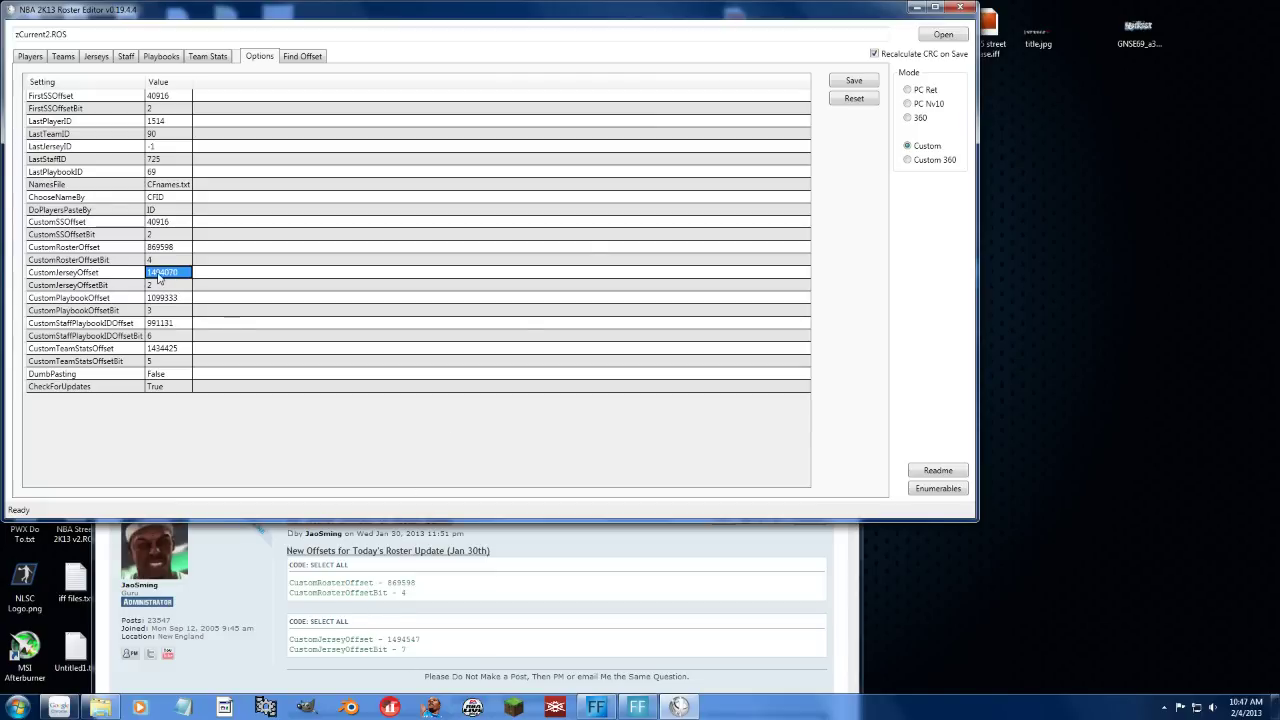
Set CustomJerseyOffset to 1494547 and CustomJerseyOffsetBit to 7 in the editor's options.
text(14)
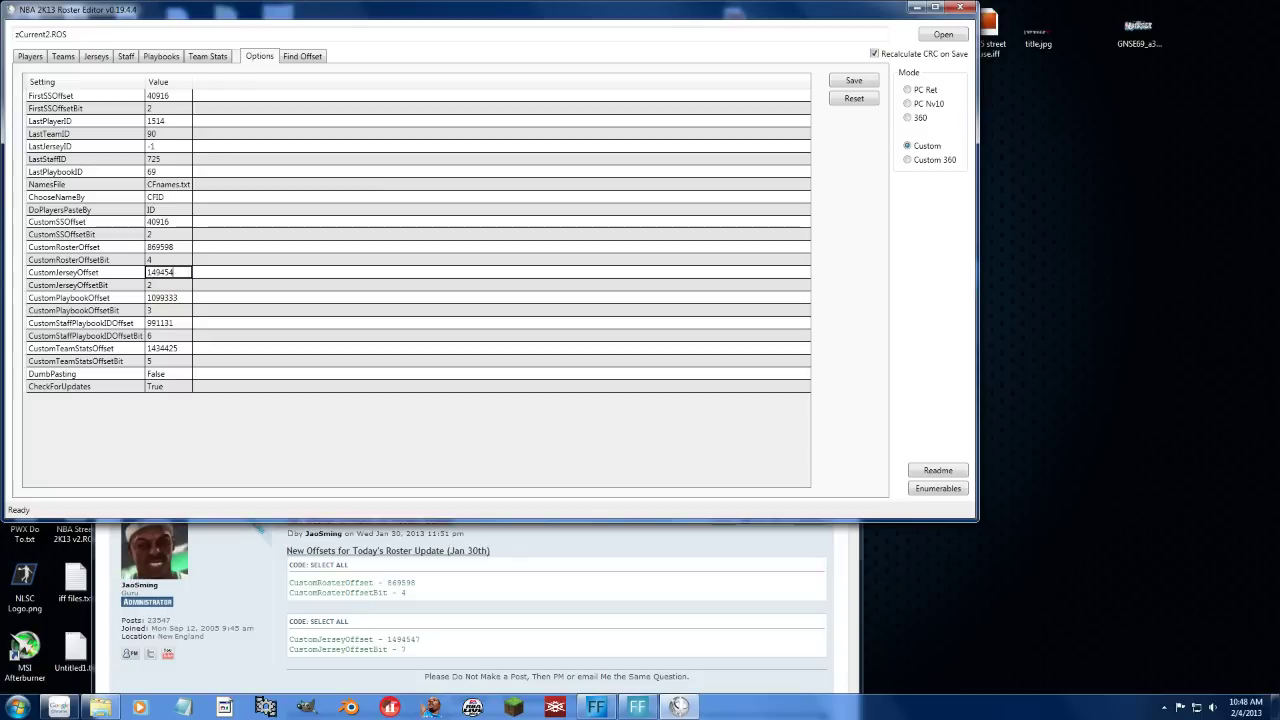
click(158, 285)
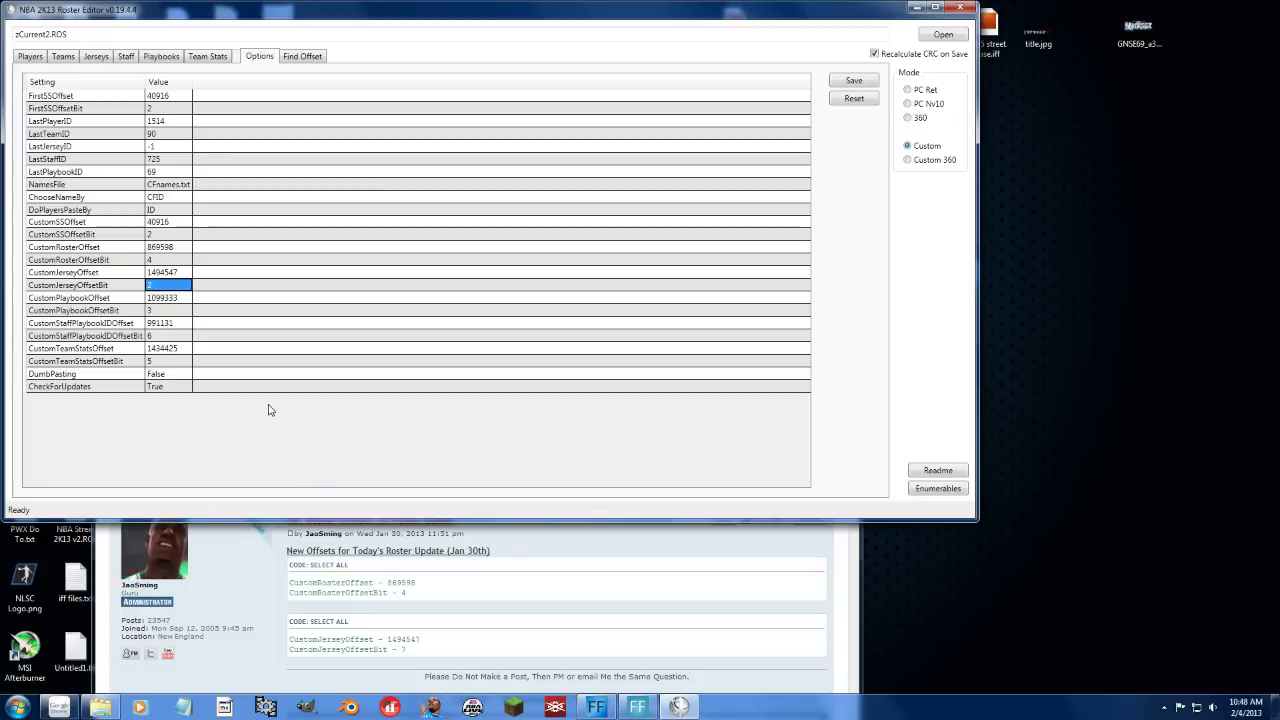
text(7)
key(Return)
Move the browser window aside and examine the remaining posts, including the custom Xbox 360 roster offsets.
click(363, 567)
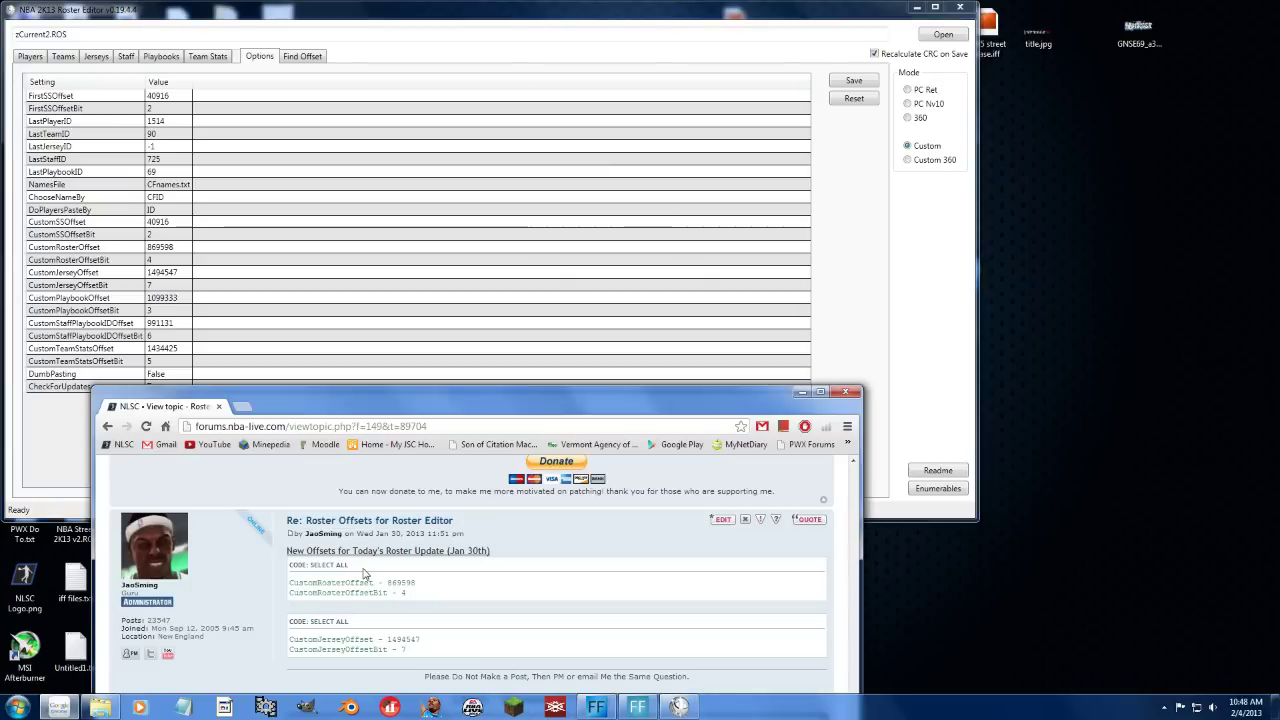
scroll(367, 572, down, 3)
drag(363, 408, 781, 97)
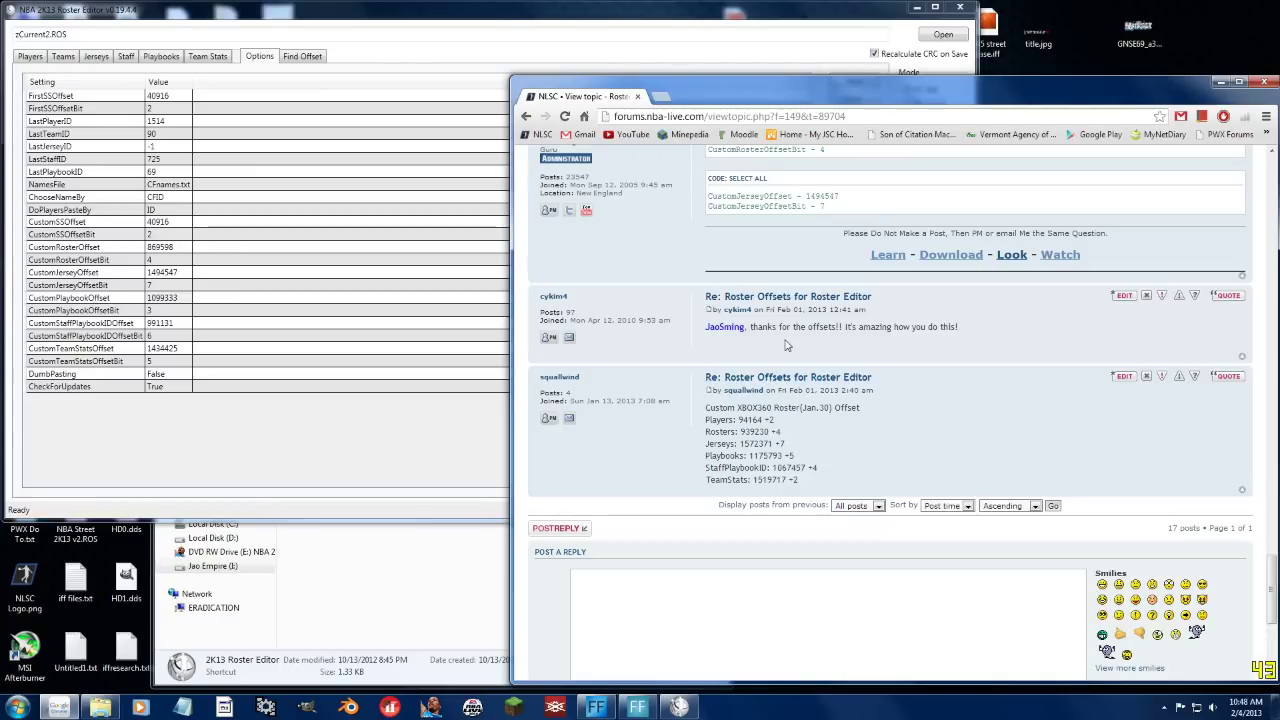
scroll(785, 330, up, 1)
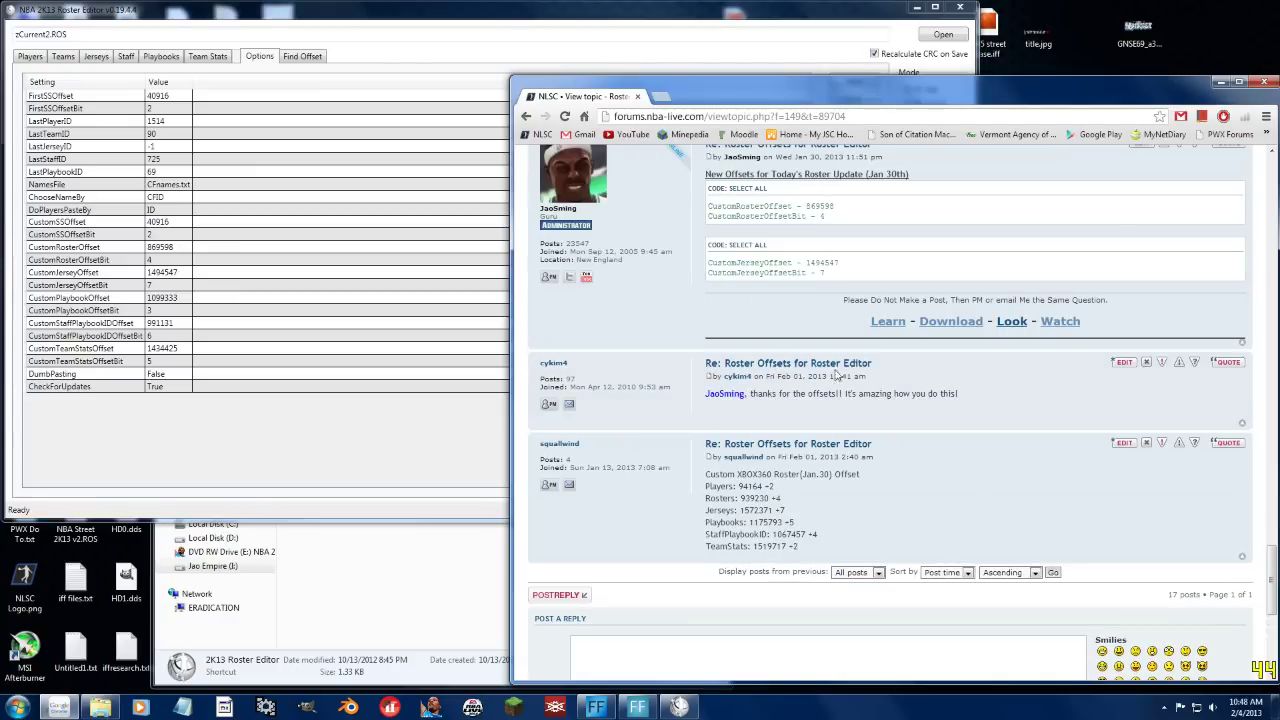
drag(815, 556, 825, 525)
click(823, 522)
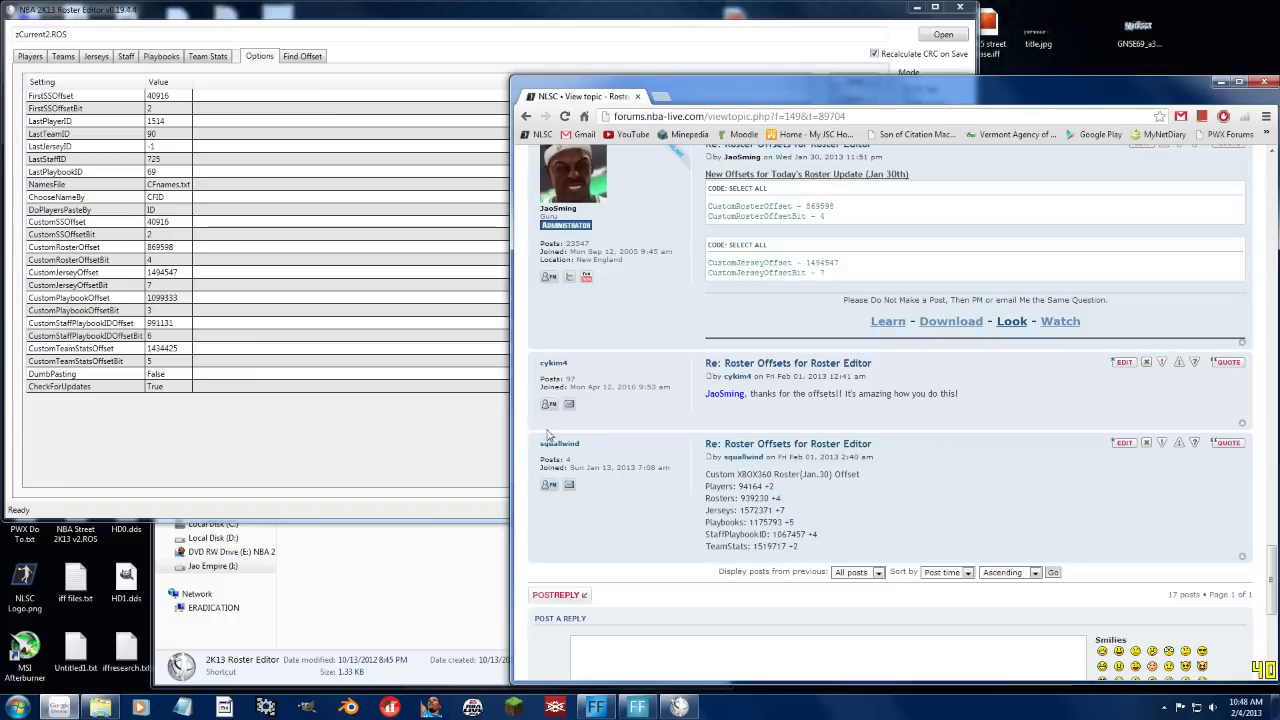
Save the edited options in the roster editor and check the roster's Teams, Jerseys and Players tables.
click(365, 11)
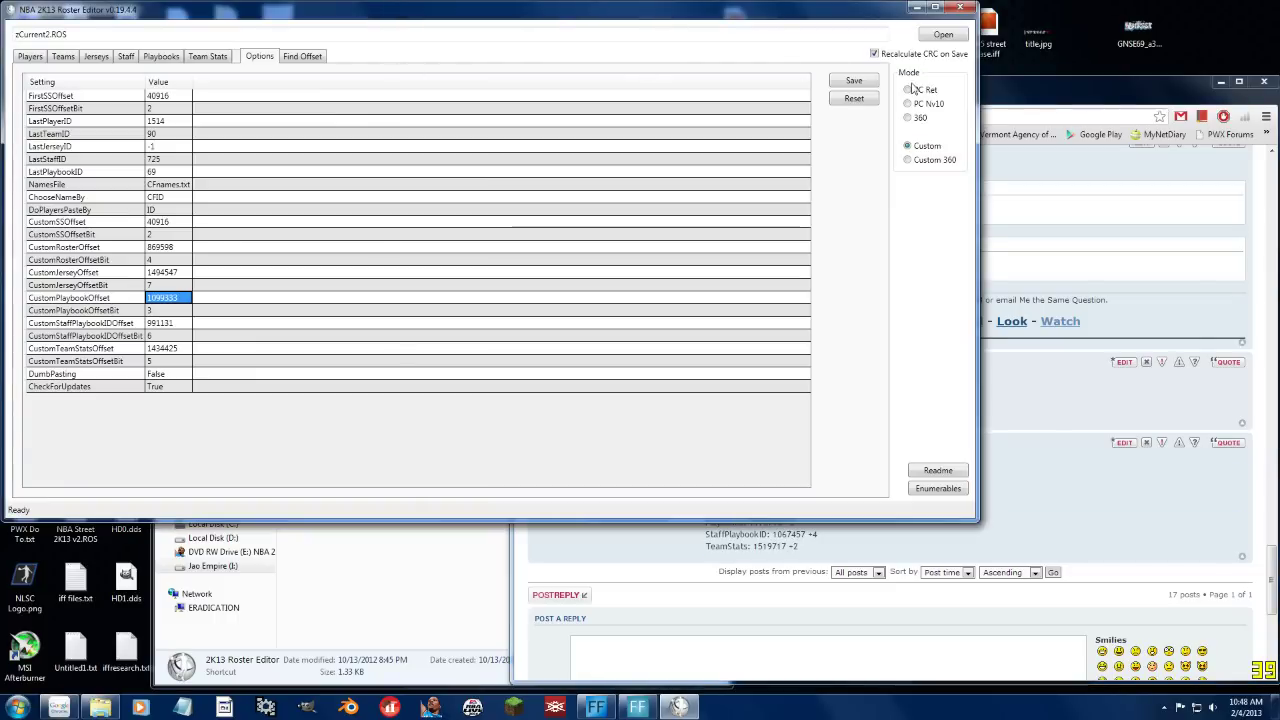
click(854, 83)
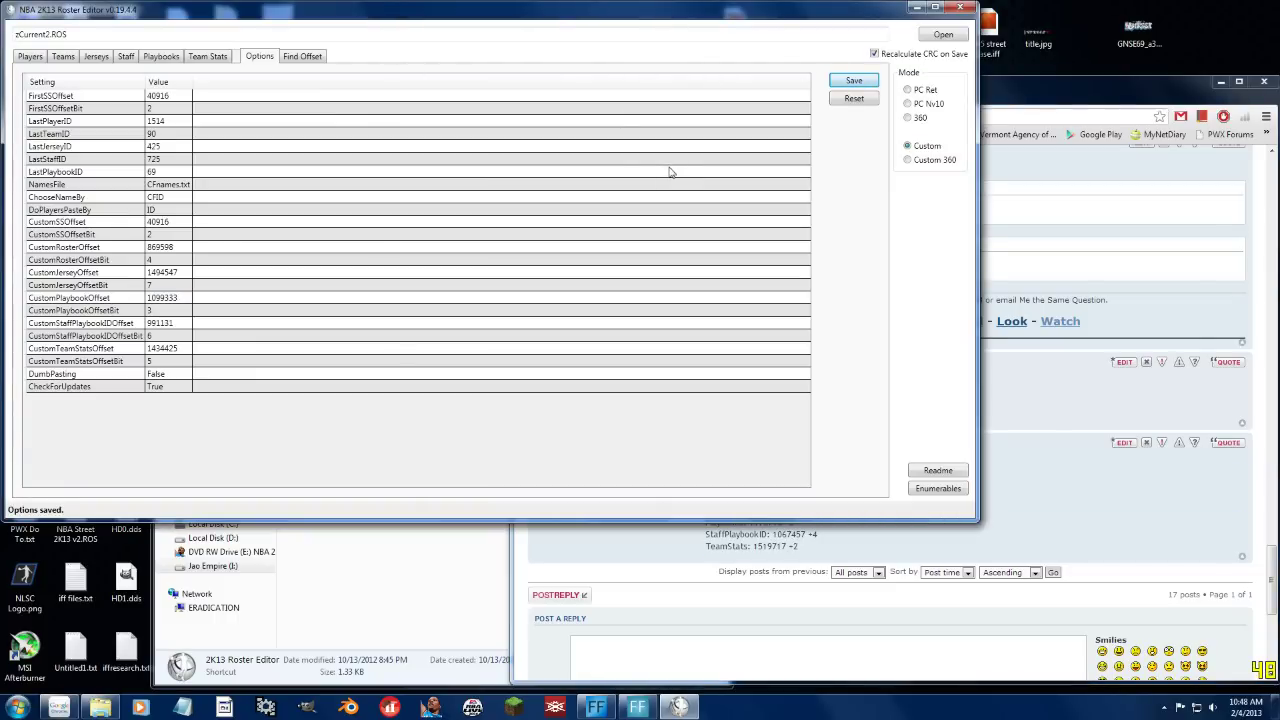
click(64, 57)
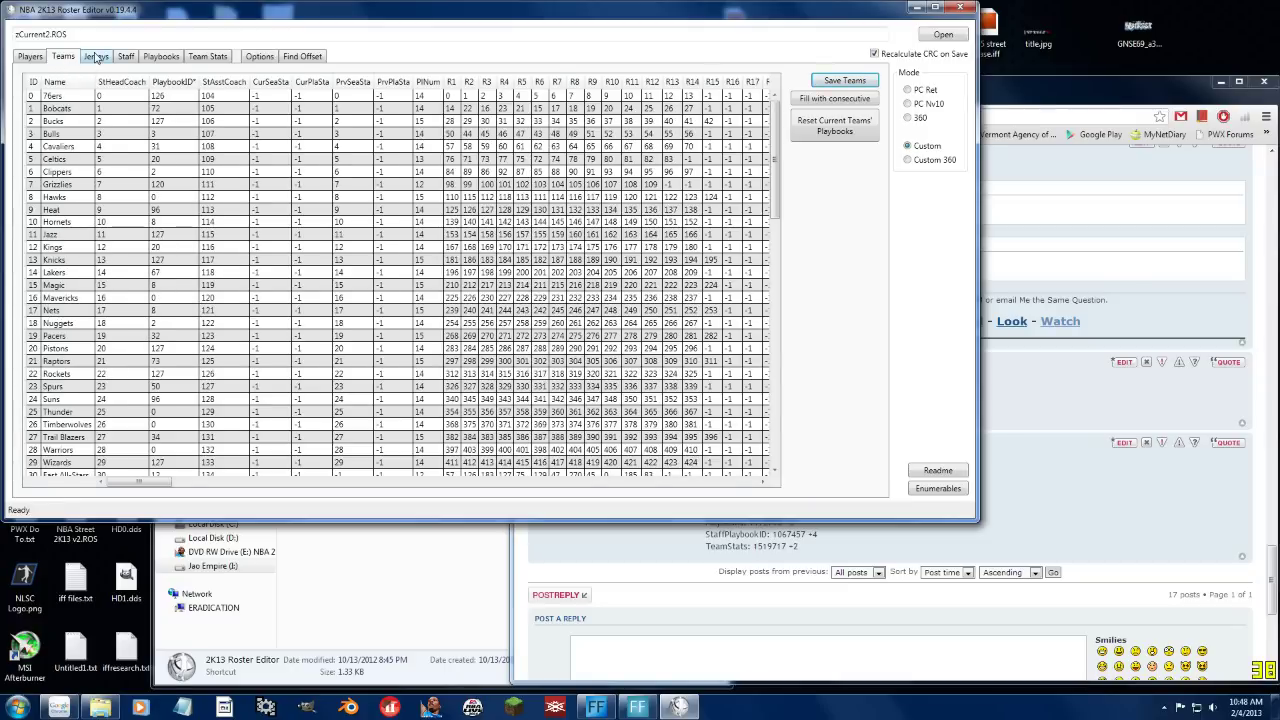
click(89, 57)
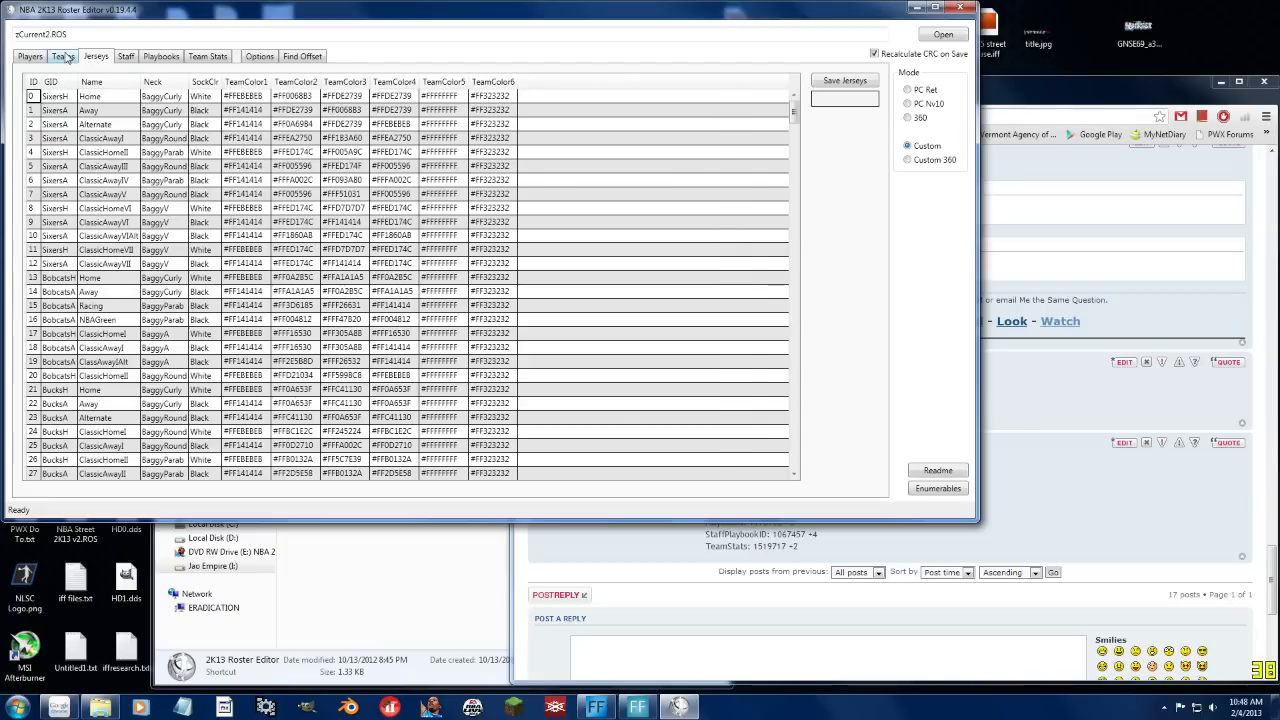
click(65, 58)
click(29, 57)
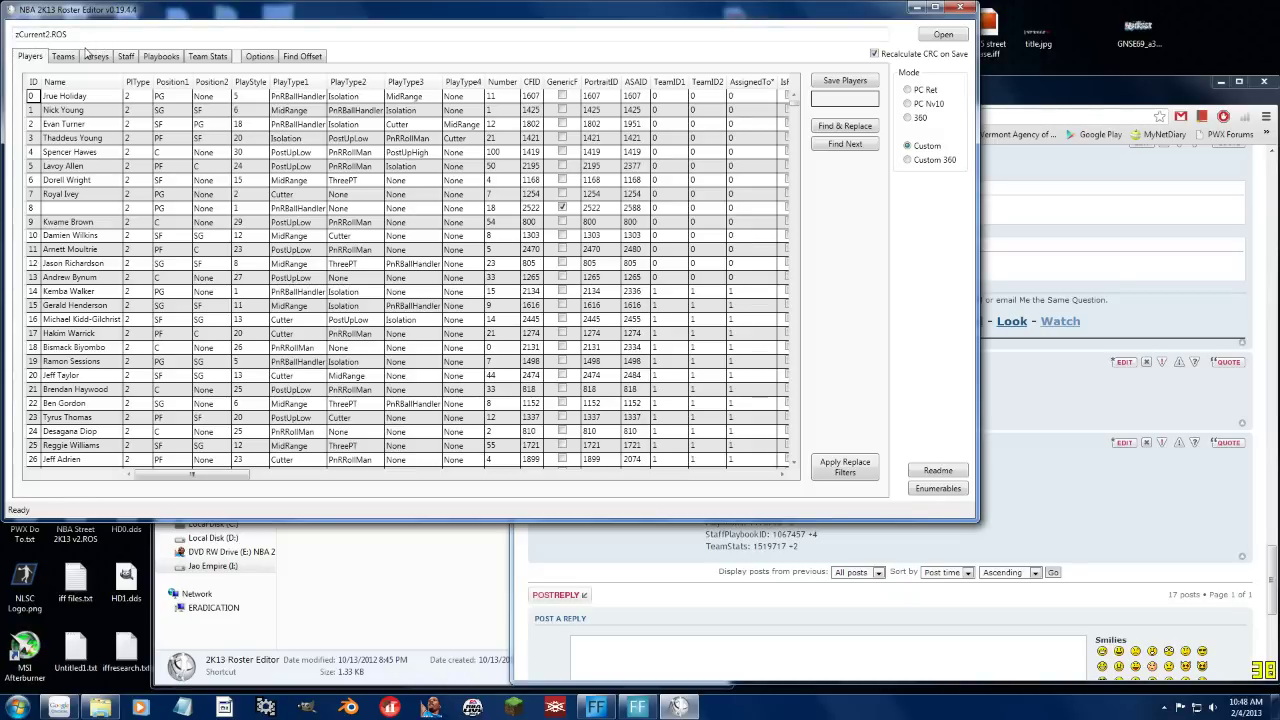
Open the offset finder and copy the jersey hex string 0000020D0440096E from the forum thread's first post.
click(302, 57)
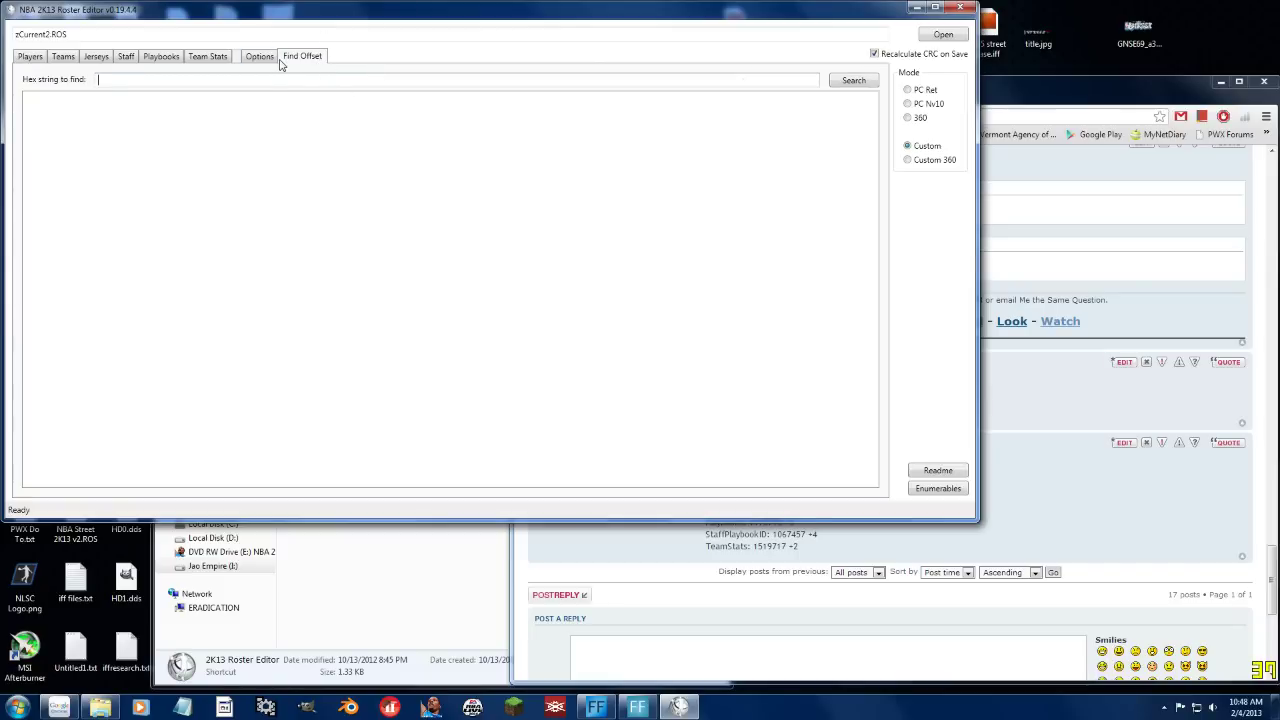
click(1035, 413)
scroll(1050, 488, down, 3)
scroll(1050, 488, up, 5)
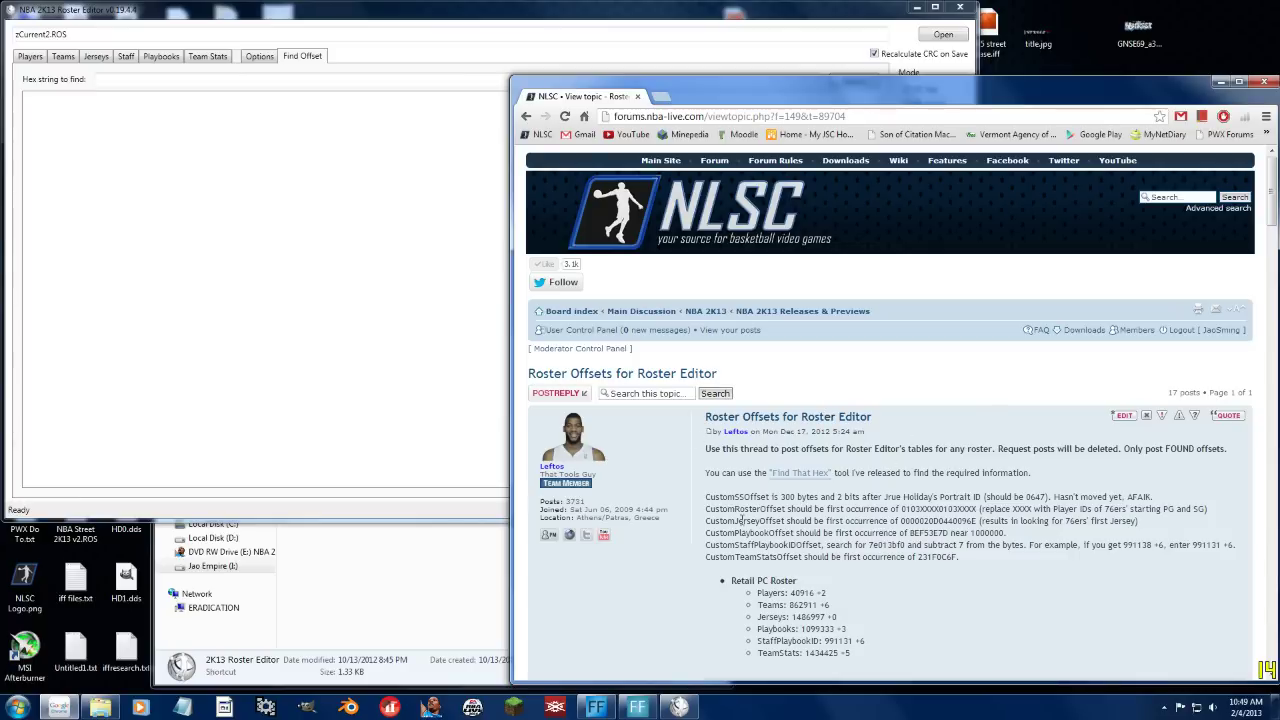
drag(898, 519, 976, 521)
right_click(974, 521)
click(1000, 535)
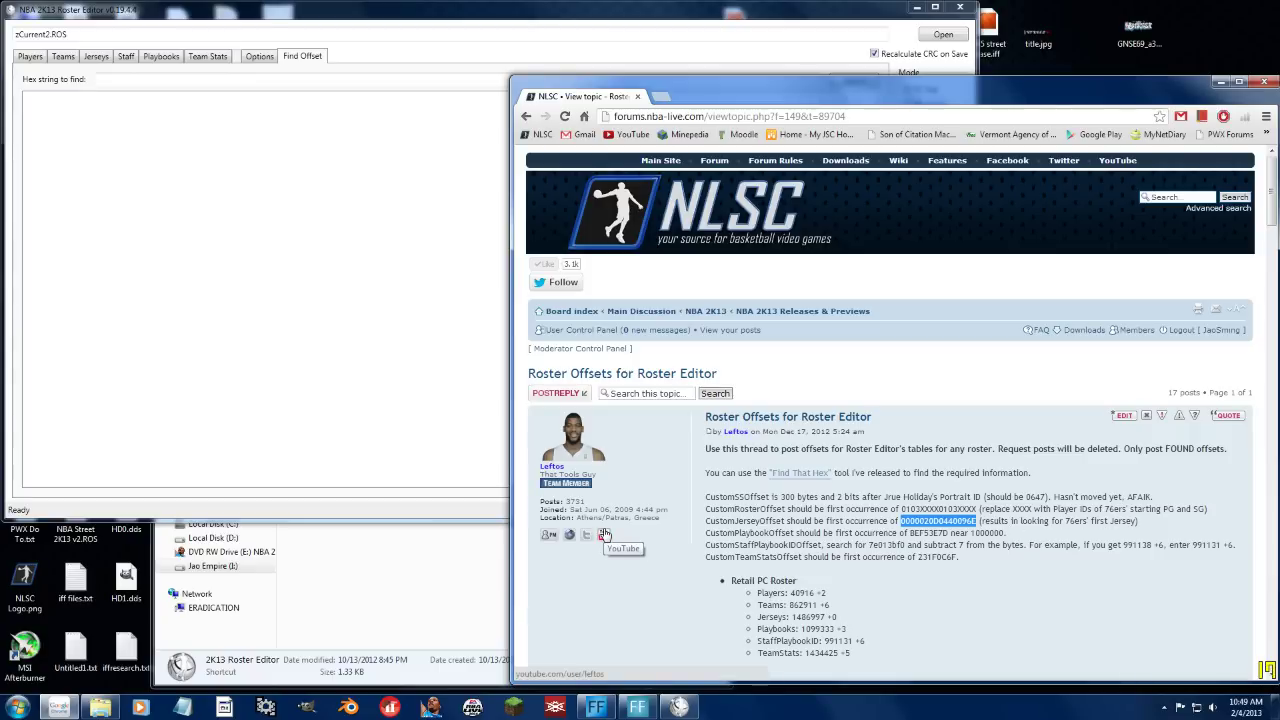
Search the open roster for the copied hex string 0000020D0440096E.
click(154, 79)
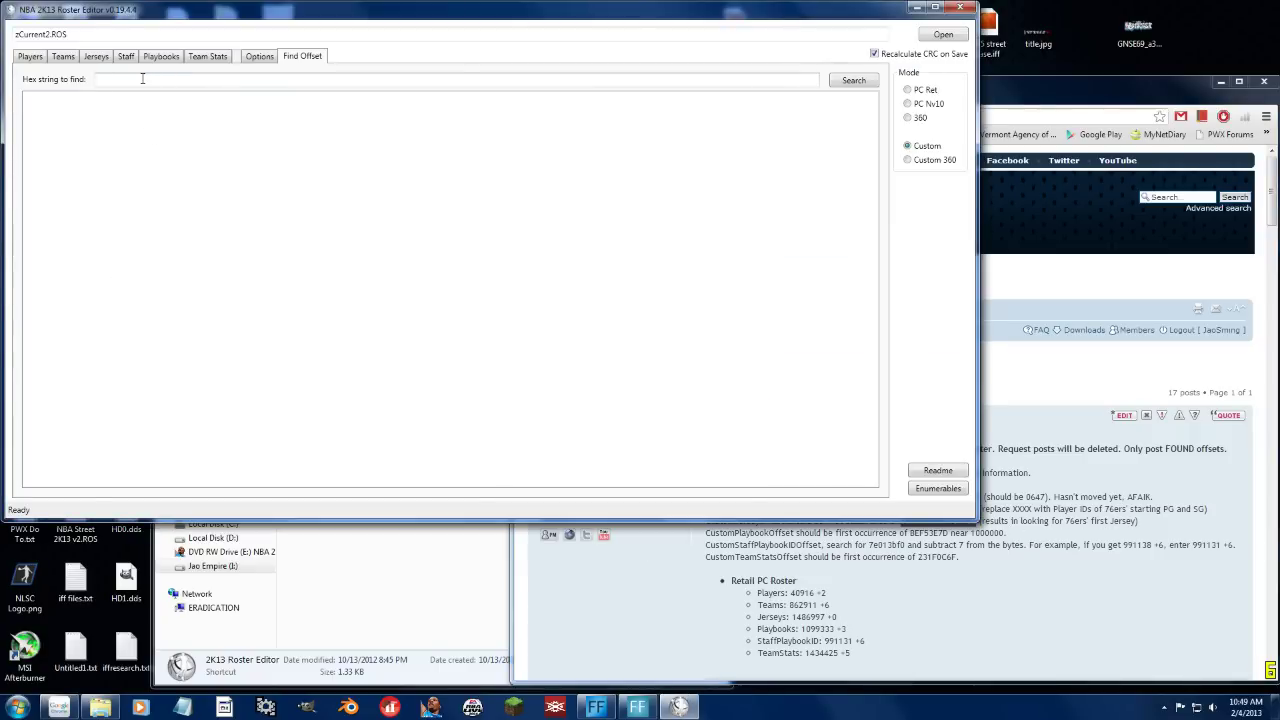
right_click(143, 79)
click(167, 118)
click(1080, 370)
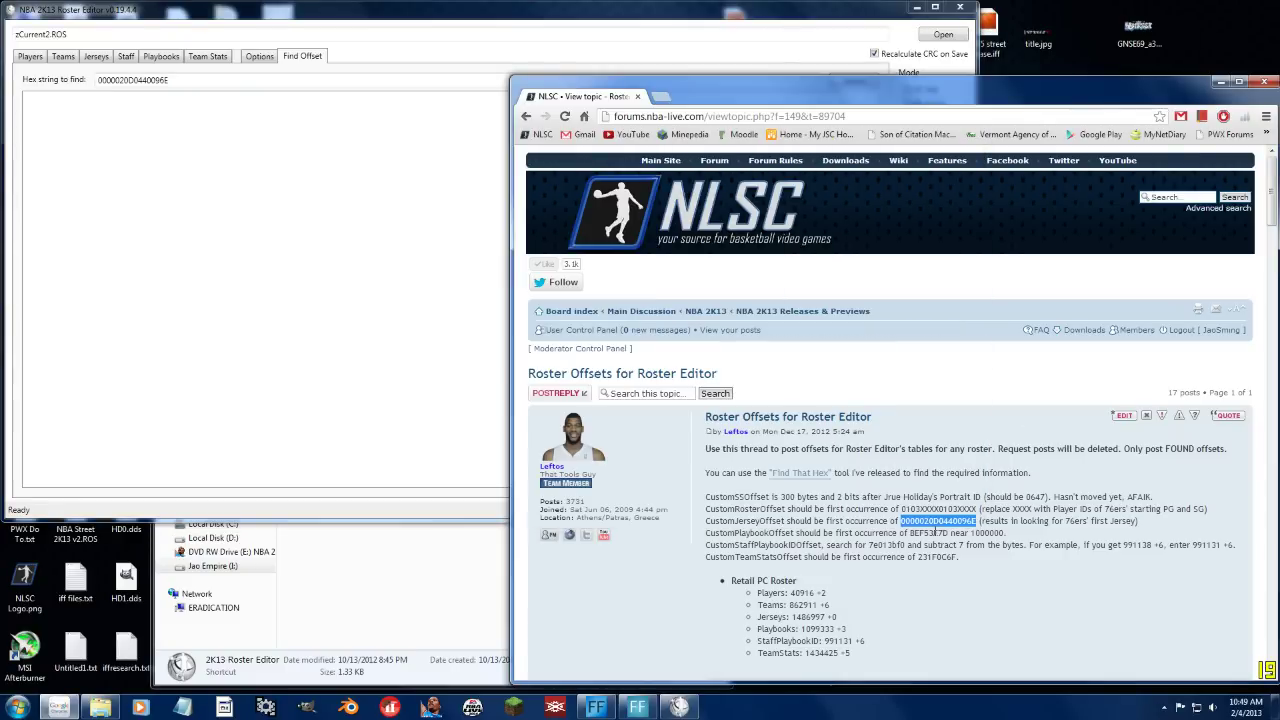
click(325, 36)
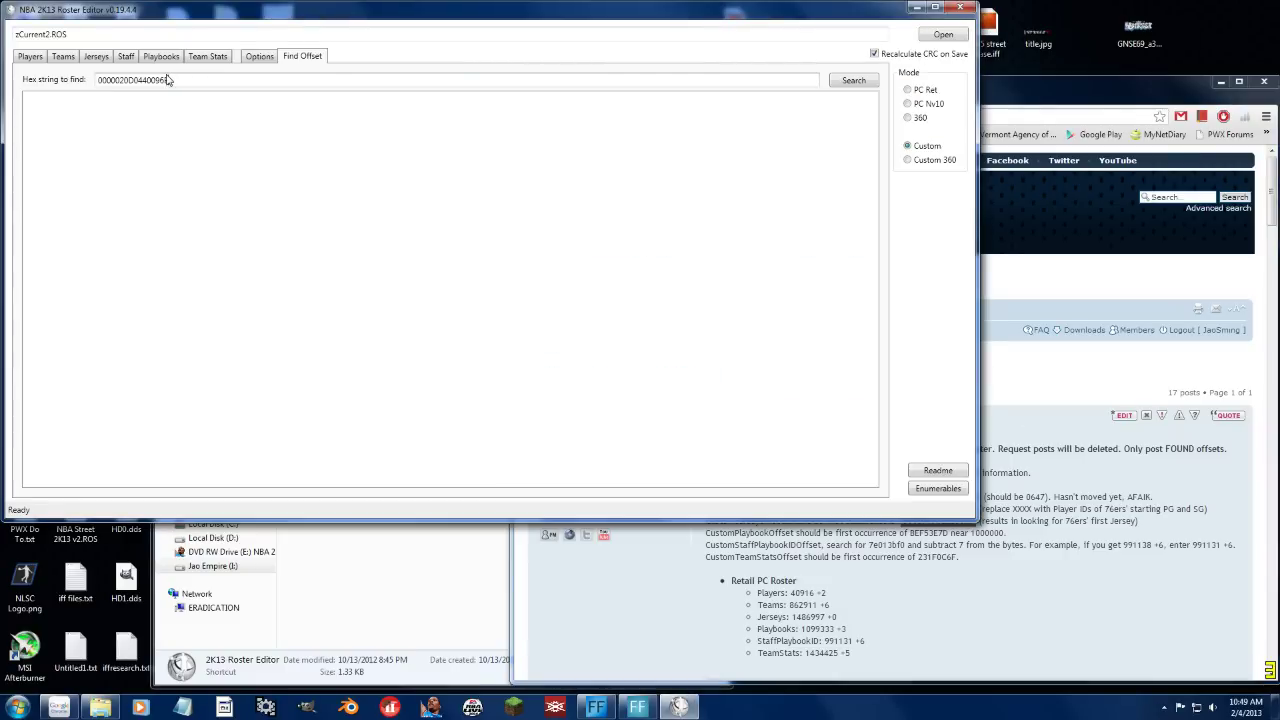
click(852, 80)
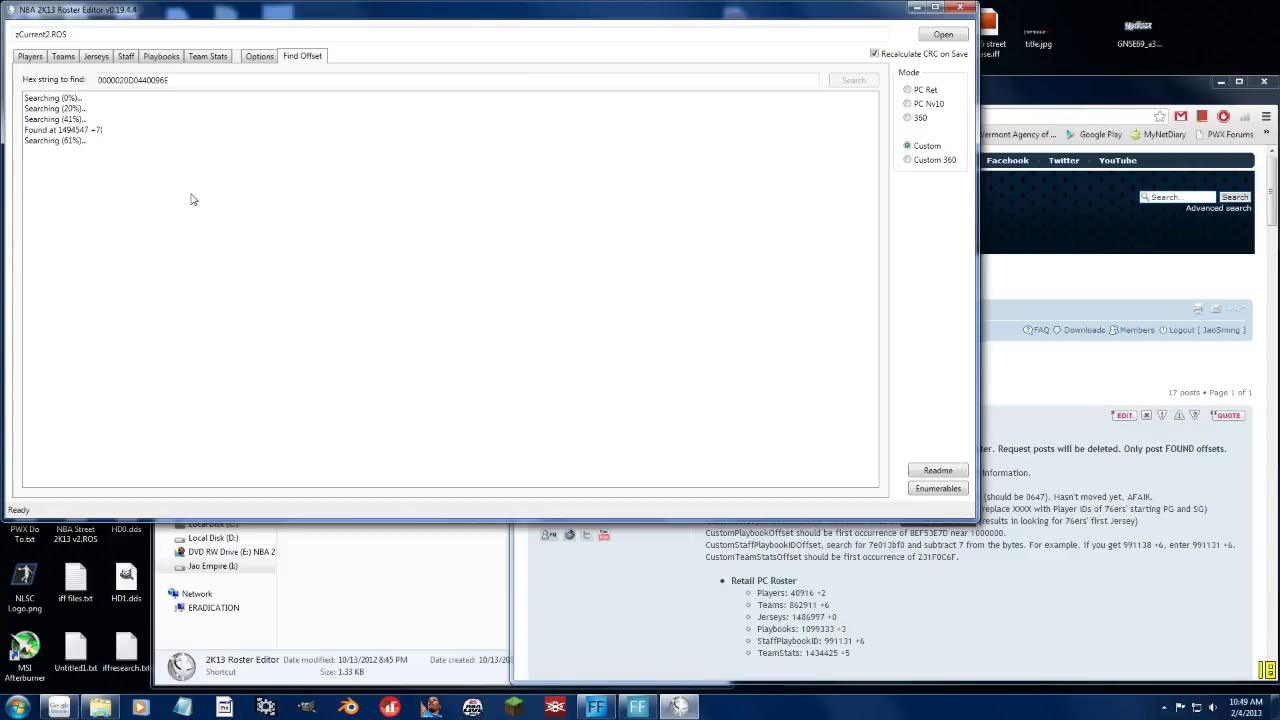
Compare the jersey search result with the January 30th offsets in the forum thread and return to the first post.
click(726, 591)
scroll(760, 540, down, 20)
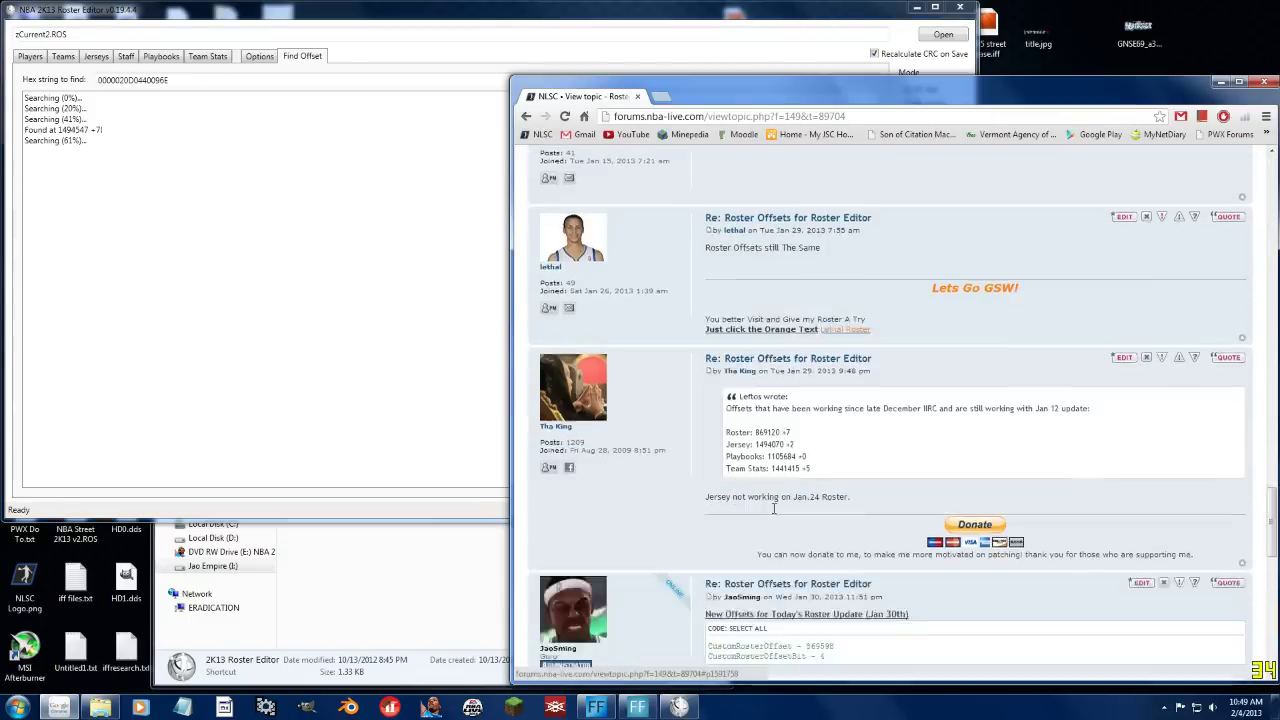
scroll(772, 505, up, 3)
scroll(765, 400, up, 1)
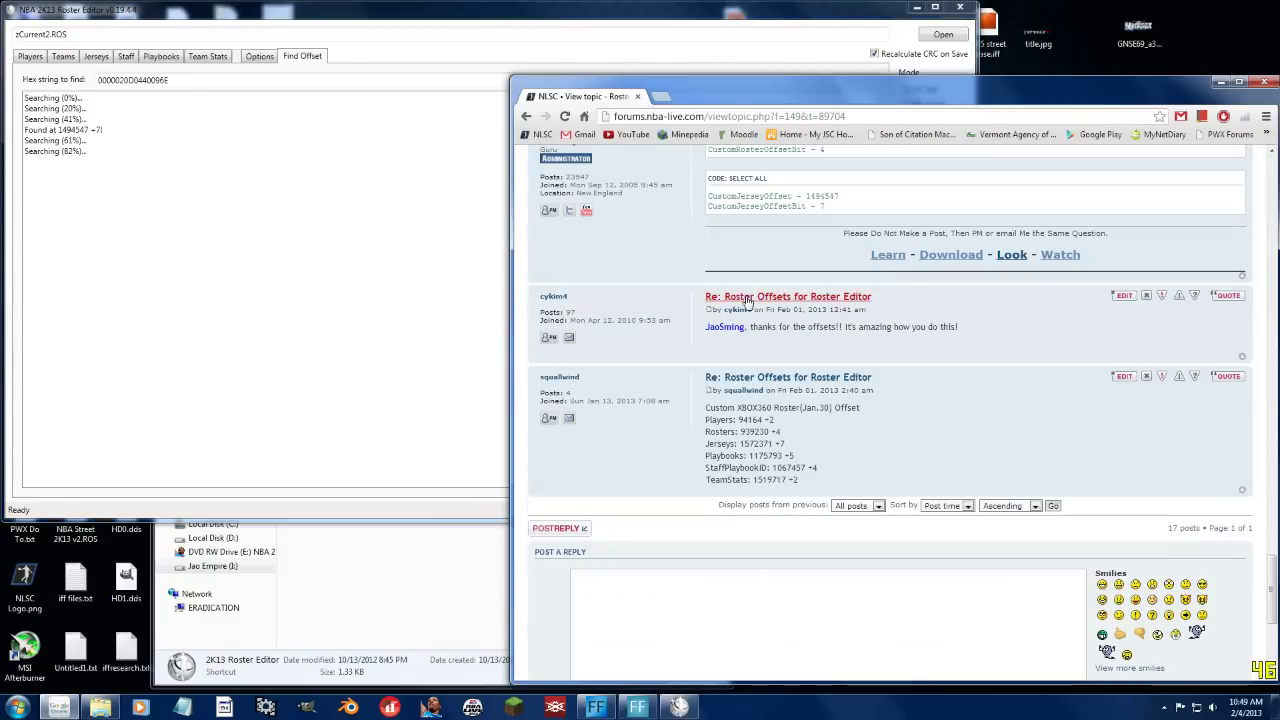
scroll(760, 323, up, 1)
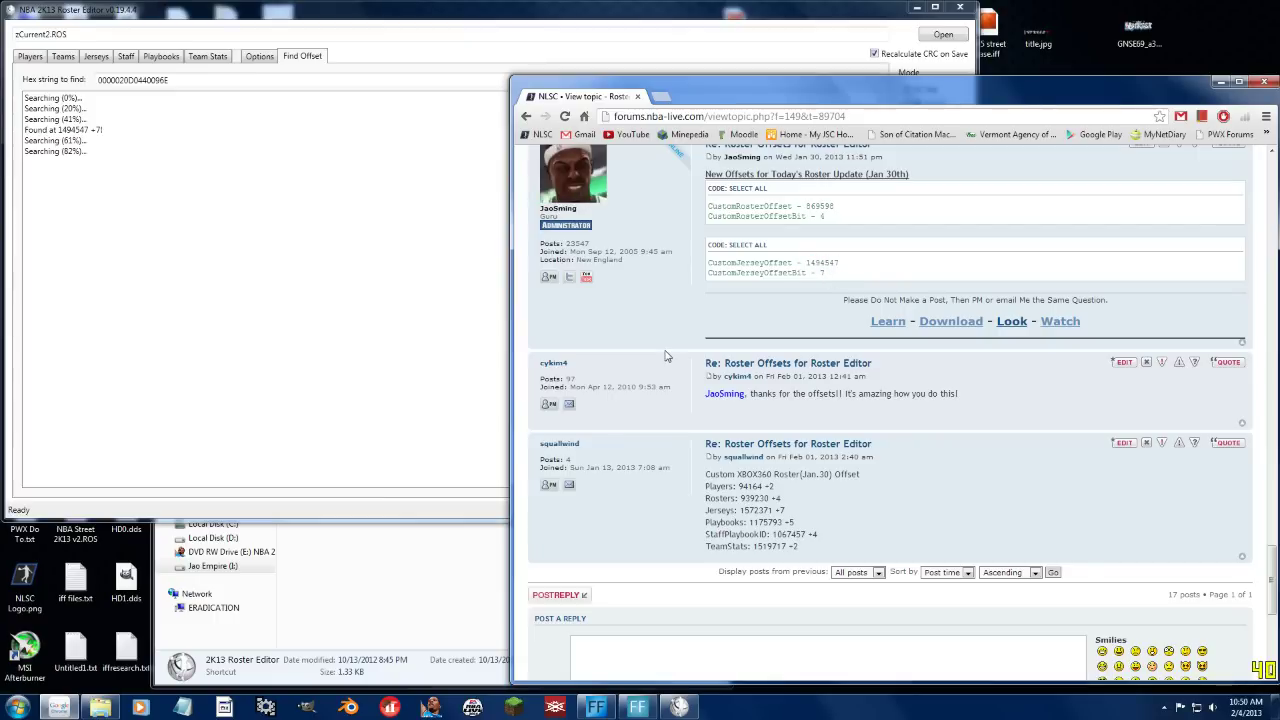
scroll(665, 356, up, 20)
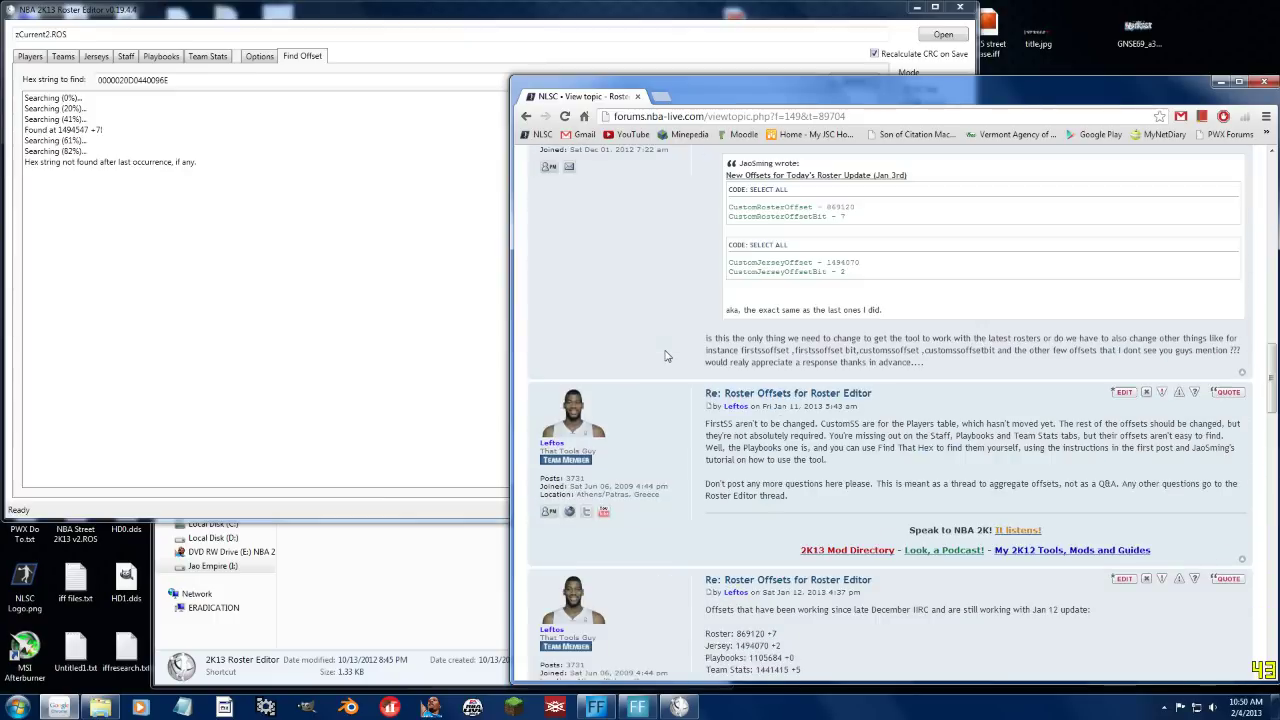
scroll(688, 367, down, 15)
scroll(688, 367, up, 15)
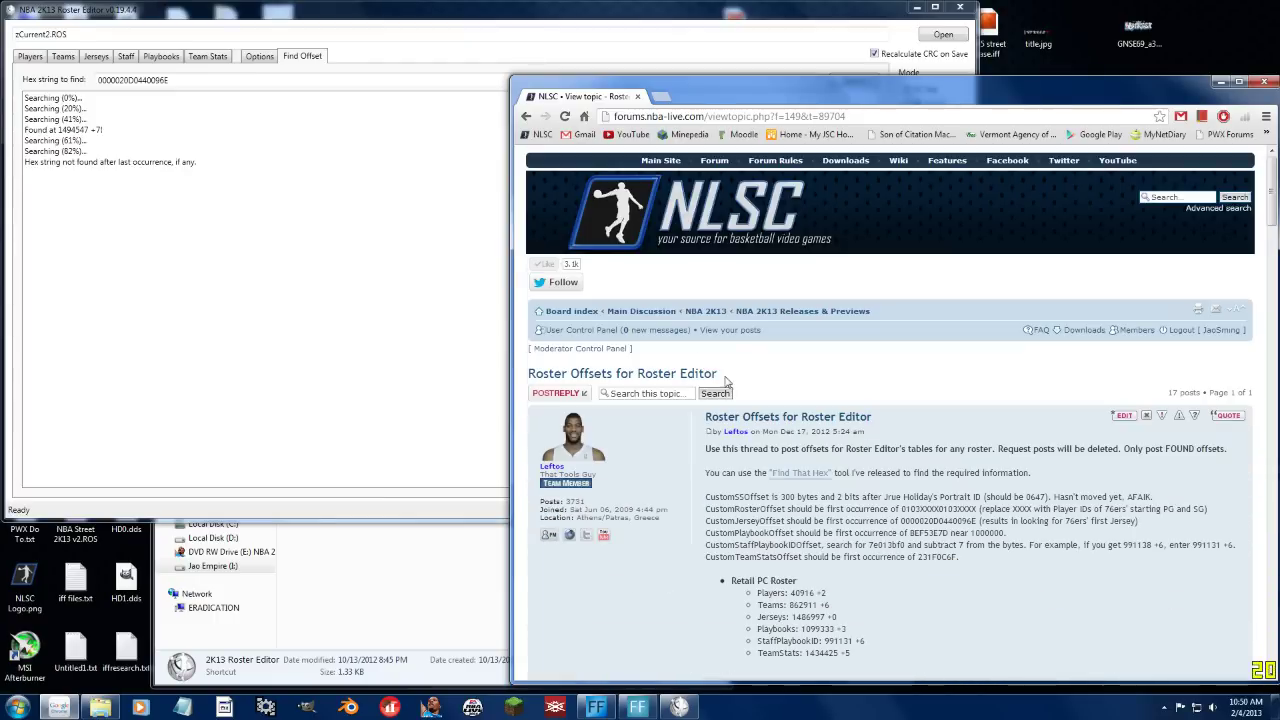
Examine the first post's CustomRosterOffset instruction, its 0103XXXX0103XXXX pattern and the note about the 76ers' starting PG and SG.
drag(748, 509, 779, 510)
click(886, 512)
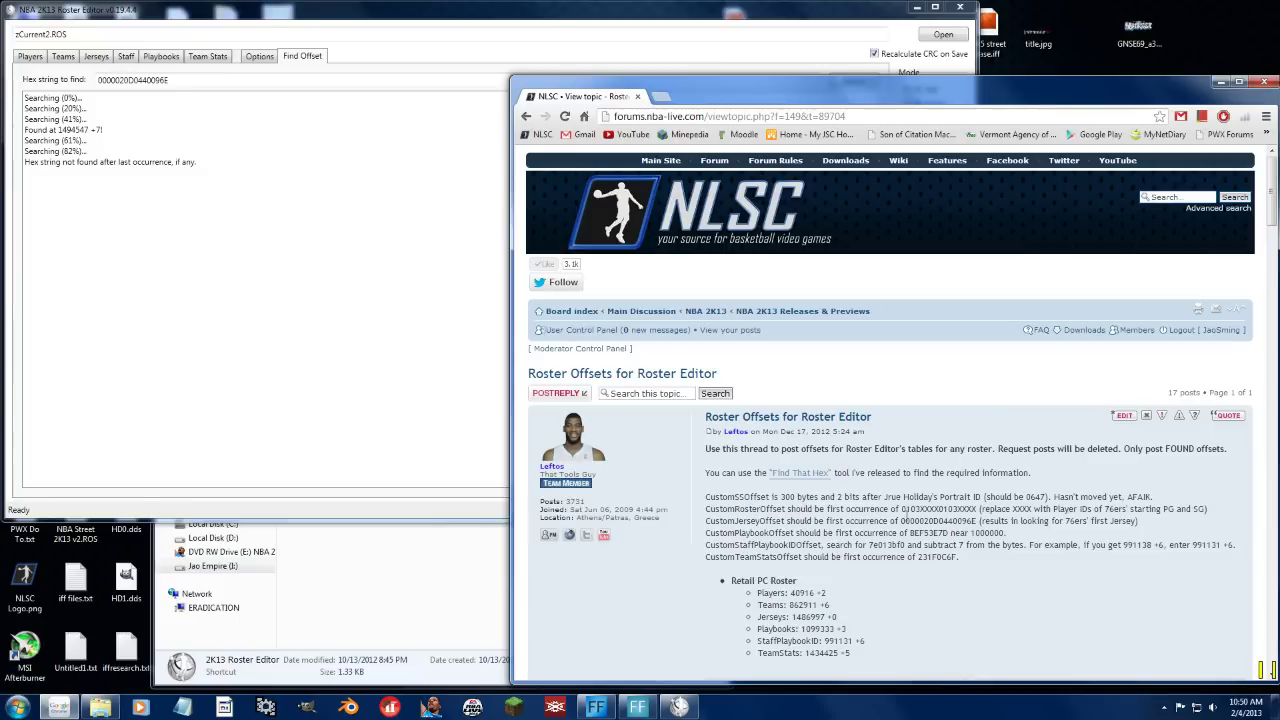
drag(901, 509, 978, 510)
double_click(962, 509)
double_click(1023, 509)
click(1065, 509)
drag(1121, 509, 1135, 510)
click(1141, 513)
Look up the 76ers' starting guards in the Players table to identify their player IDs.
click(30, 56)
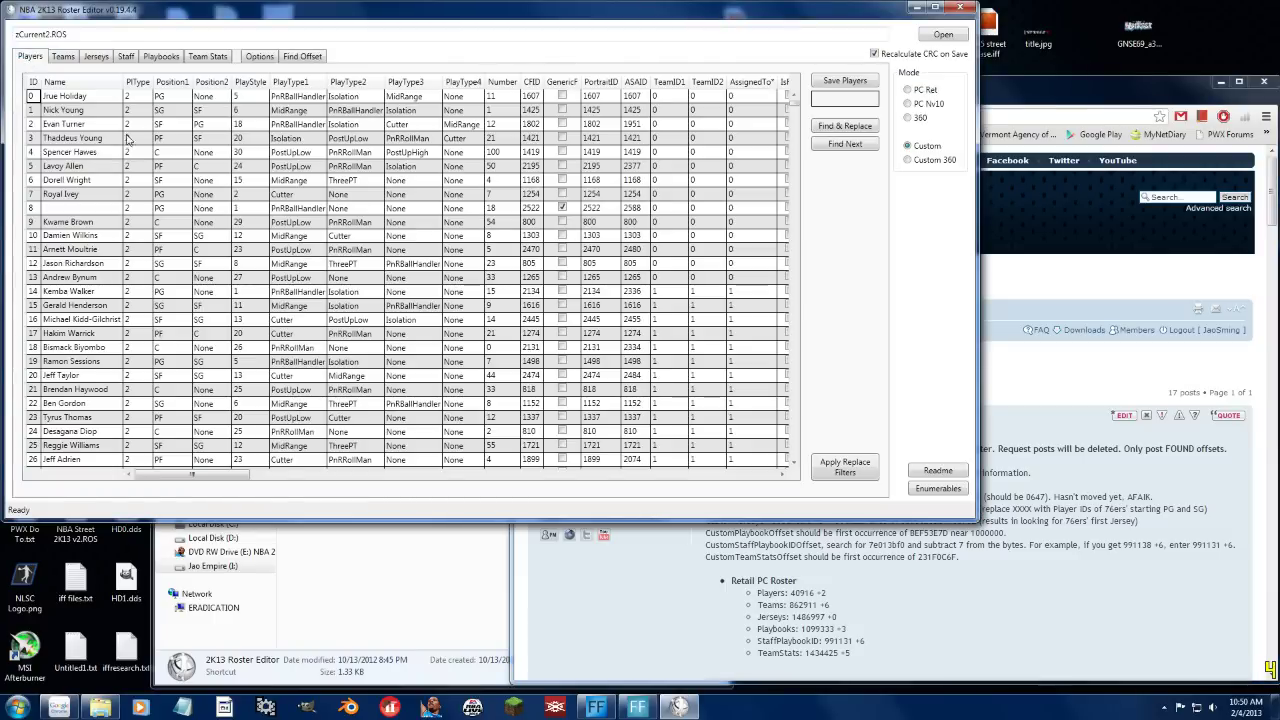
click(57, 98)
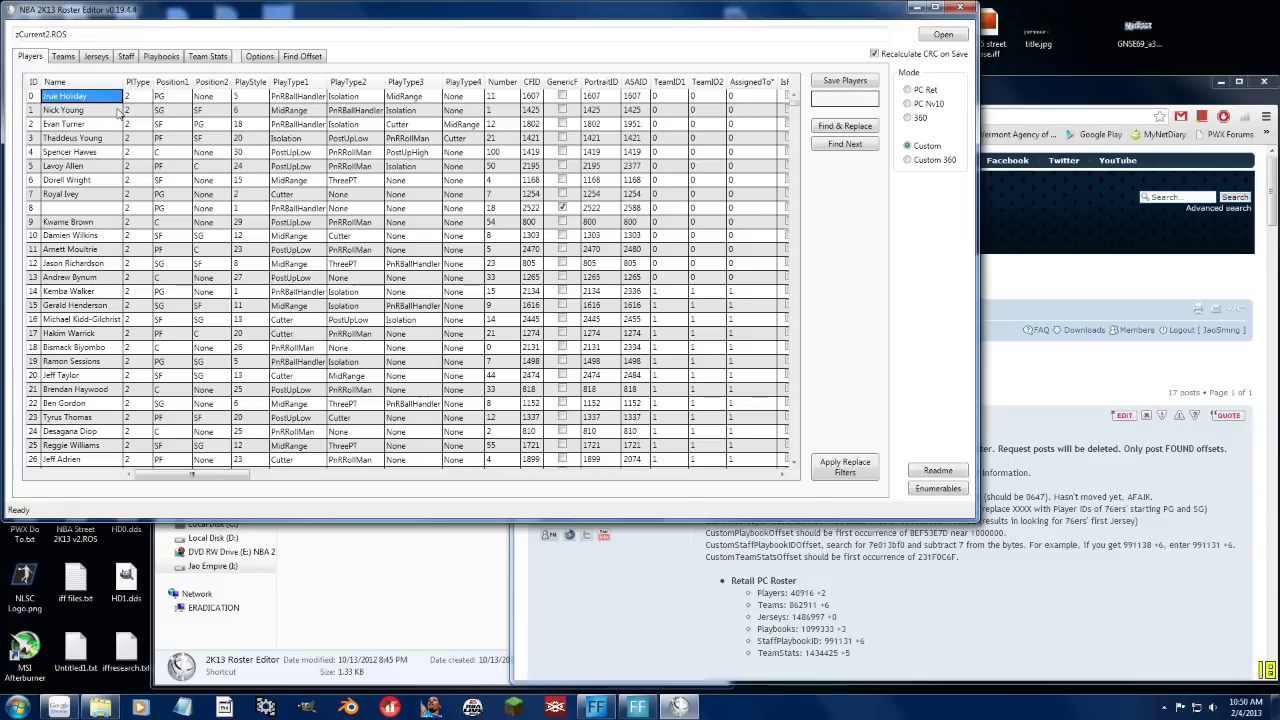
click(86, 113)
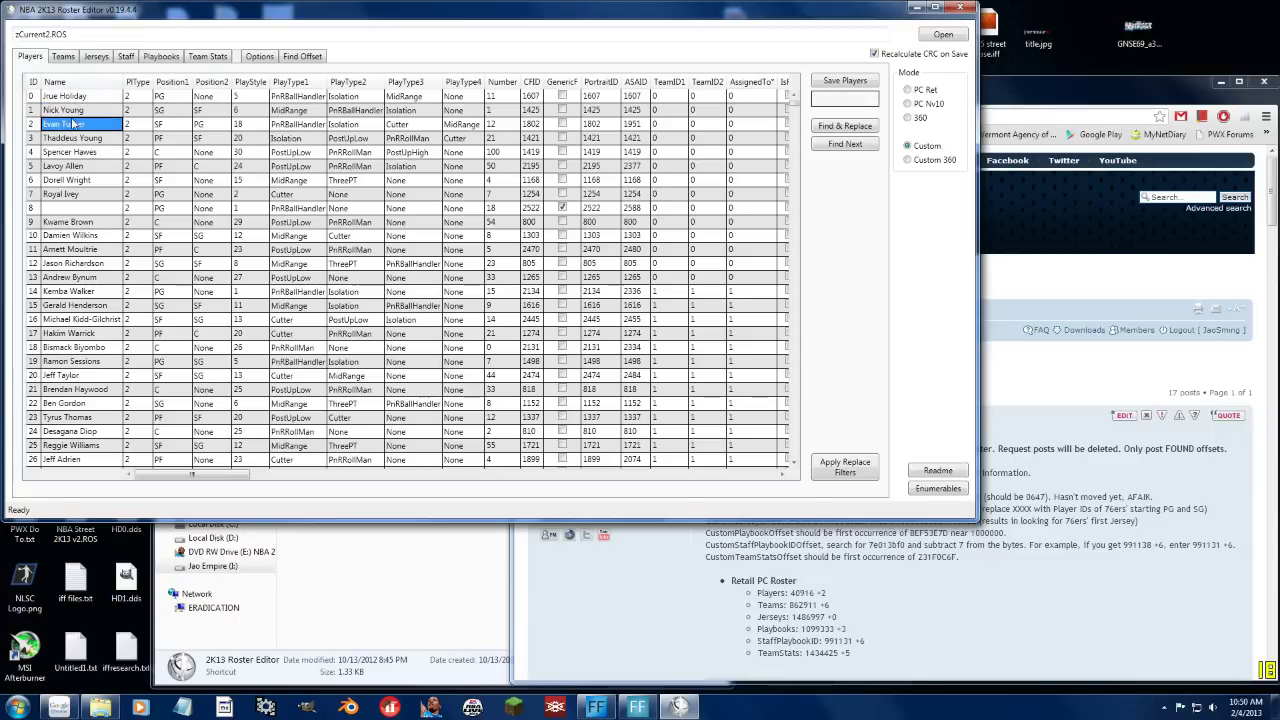